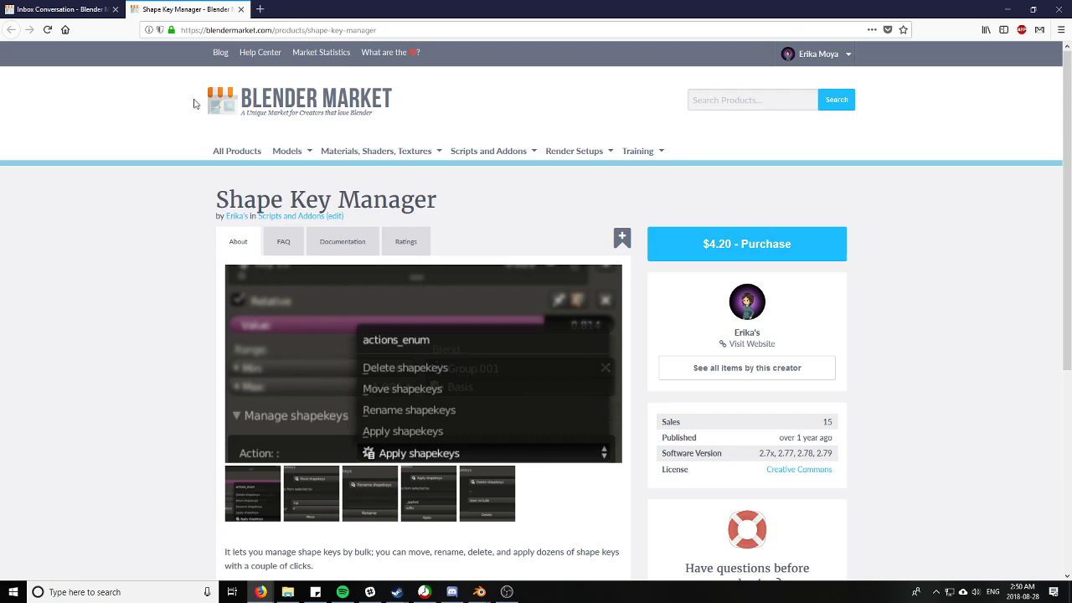
Open the Shape Key Manager documentation and read its sections on applying, renaming, deleting and moving shape keys
{"action": "left_click", "coordinate": [346, 249]}
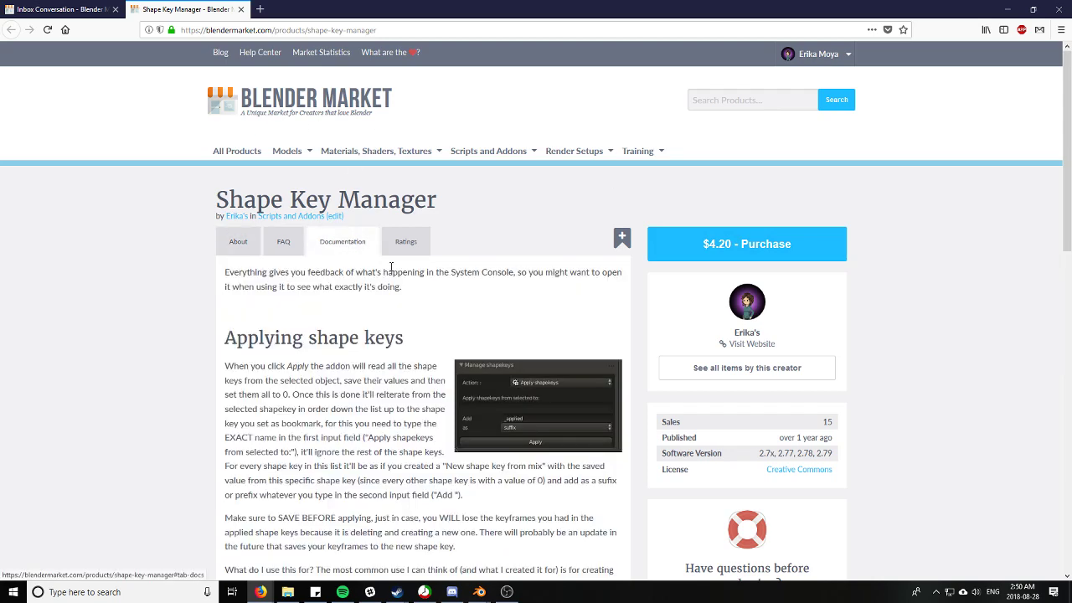
{"action": "scroll", "coordinate": [389, 285], "scroll_direction": "down", "scroll_amount": 4}
{"action": "scroll", "coordinate": [390, 285], "scroll_direction": "up", "scroll_amount": 2}
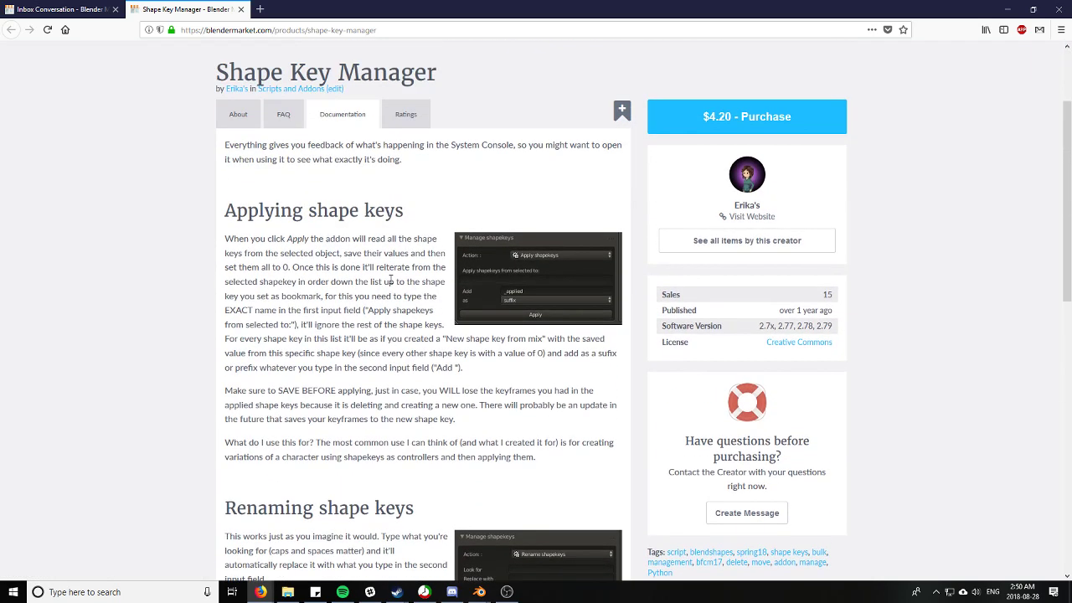
{"action": "scroll", "coordinate": [390, 282], "scroll_direction": "down", "scroll_amount": 4}
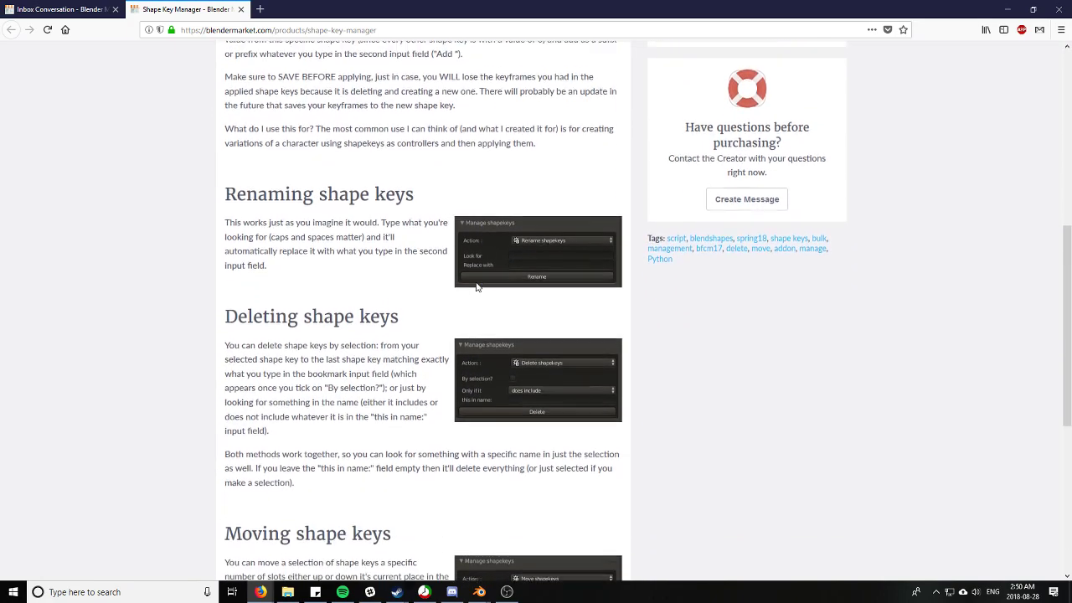
{"action": "scroll", "coordinate": [497, 315], "scroll_direction": "down", "scroll_amount": 4}
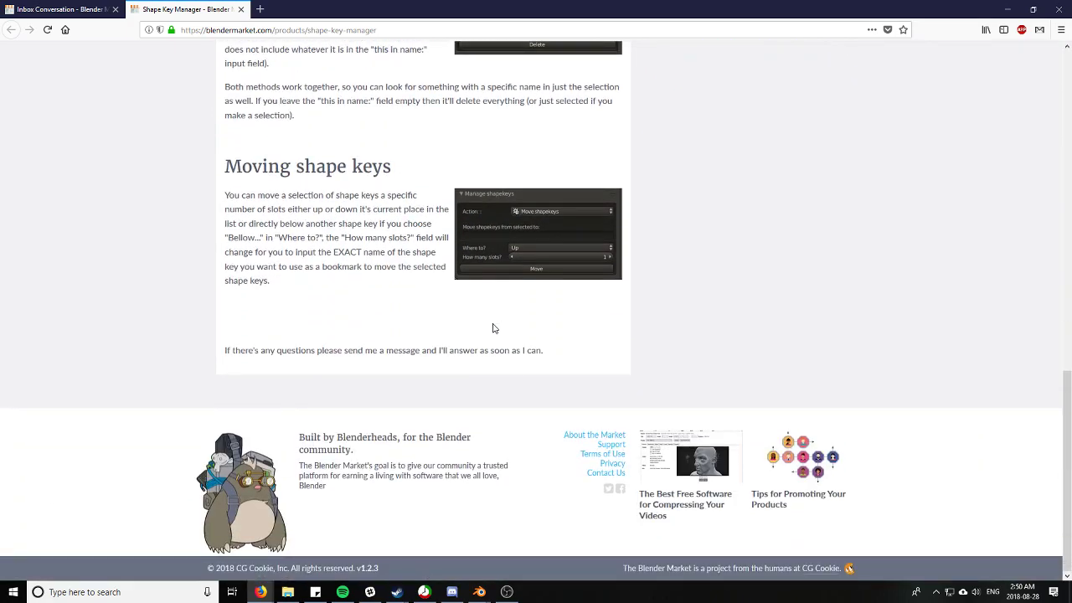
{"action": "scroll", "coordinate": [493, 328], "scroll_direction": "up", "scroll_amount": 6}
{"action": "scroll", "coordinate": [467, 323], "scroll_direction": "up", "scroll_amount": 4}
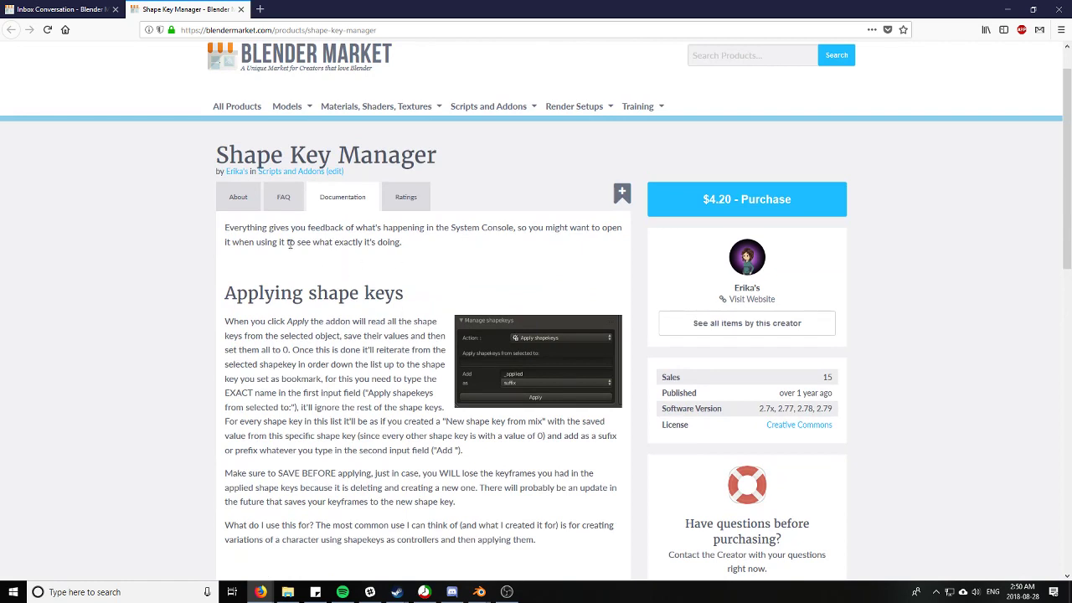
Read the pre-sale question about Shape Key Manager in the open inbox conversation
{"action": "left_click", "coordinate": [58, 9]}
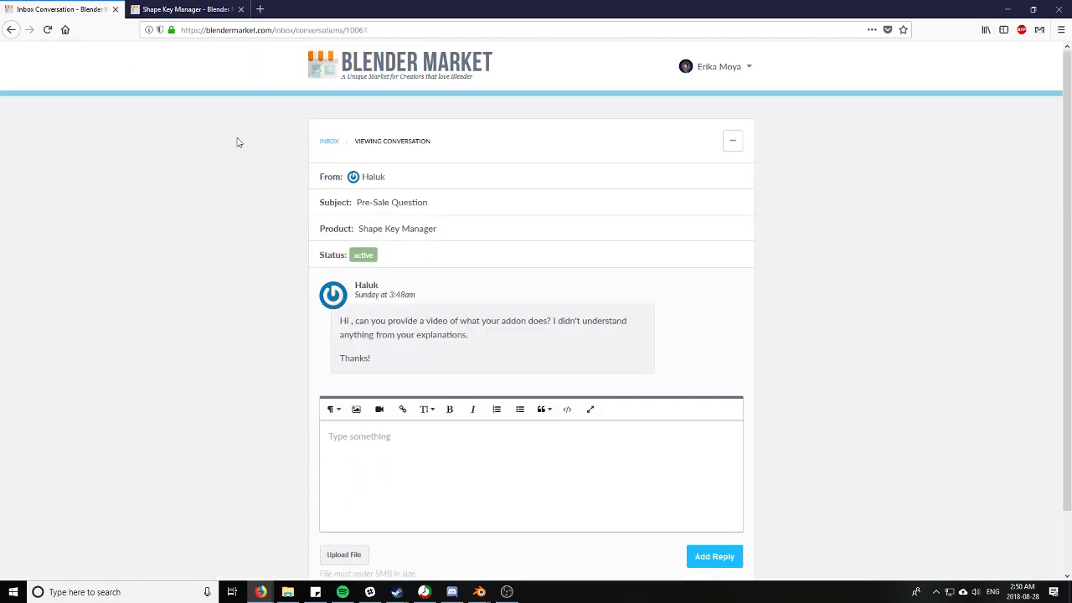
{"action": "double_click", "coordinate": [366, 285]}
{"action": "left_click_drag", "start_coordinate": [348, 323], "coordinate": [479, 344]}
{"action": "left_click", "coordinate": [514, 307]}
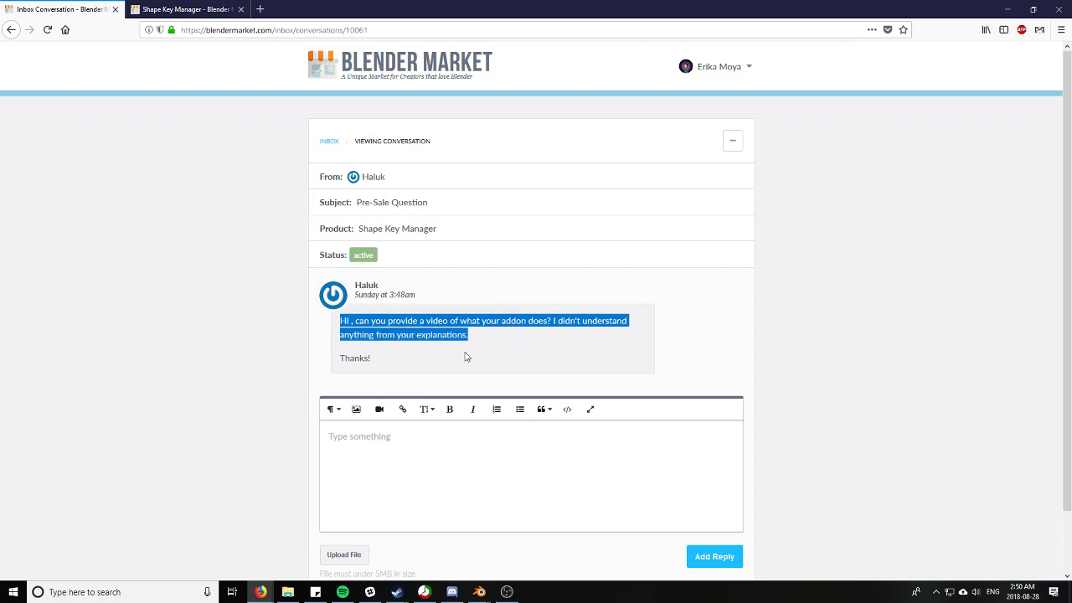
{"action": "left_click_drag", "start_coordinate": [339, 358], "coordinate": [370, 360]}
{"action": "left_click", "coordinate": [471, 333]}
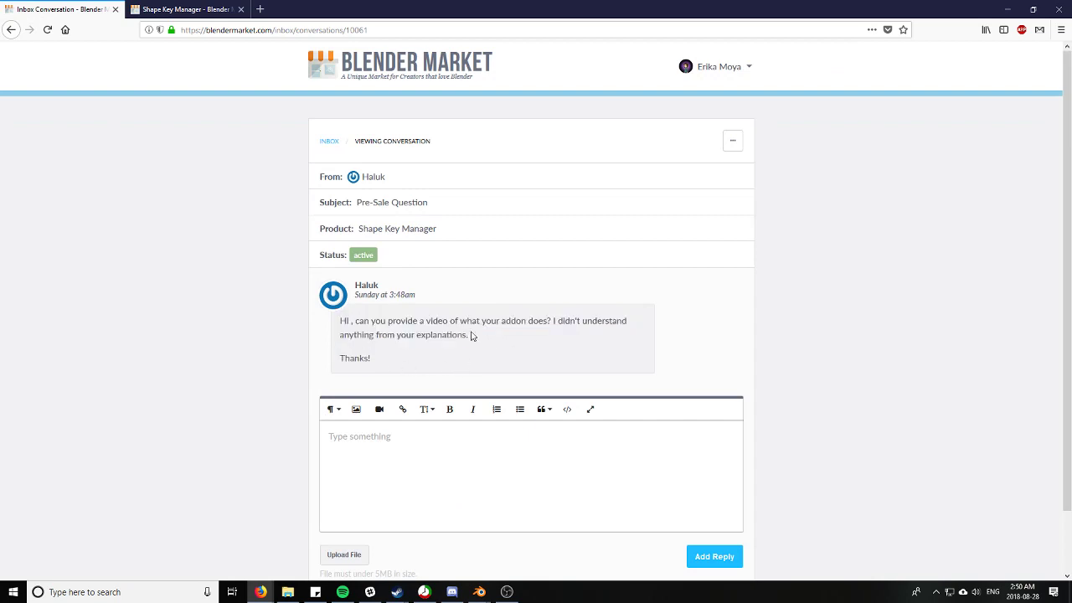
Switch to Blender with its system console alongside, and move the console past its old output to an empty area
{"action": "left_click", "coordinate": [186, 9]}
{"action": "left_click", "coordinate": [484, 590]}
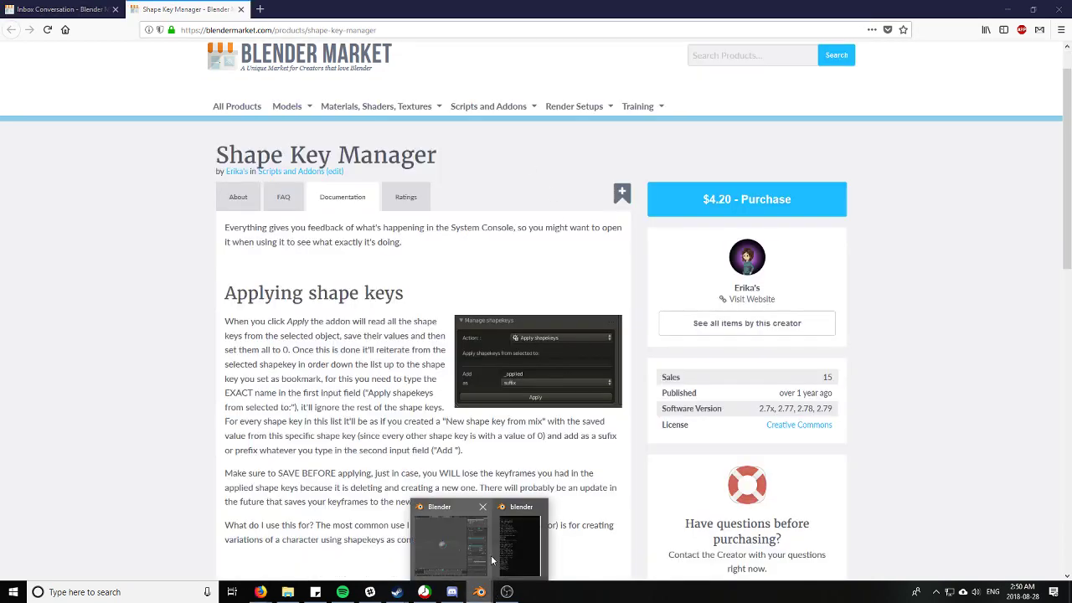
{"action": "left_click", "coordinate": [513, 553]}
{"action": "left_click", "coordinate": [480, 590]}
{"action": "left_click", "coordinate": [427, 551]}
{"action": "scroll", "coordinate": [273, 455], "scroll_direction": "down", "scroll_amount": 15}
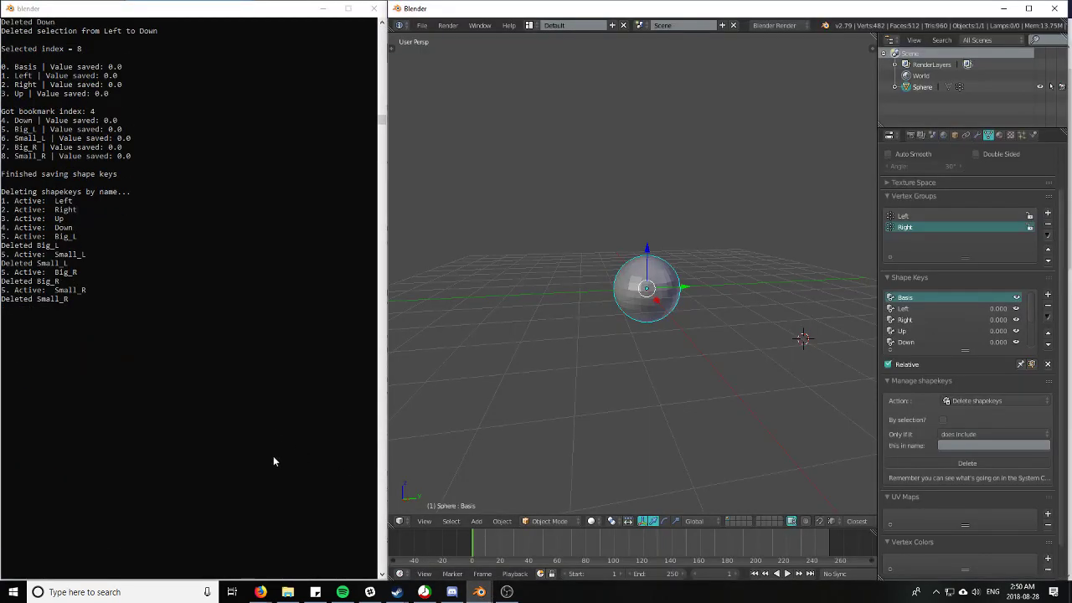
{"action": "scroll", "coordinate": [277, 456], "scroll_direction": "down", "scroll_amount": 1}
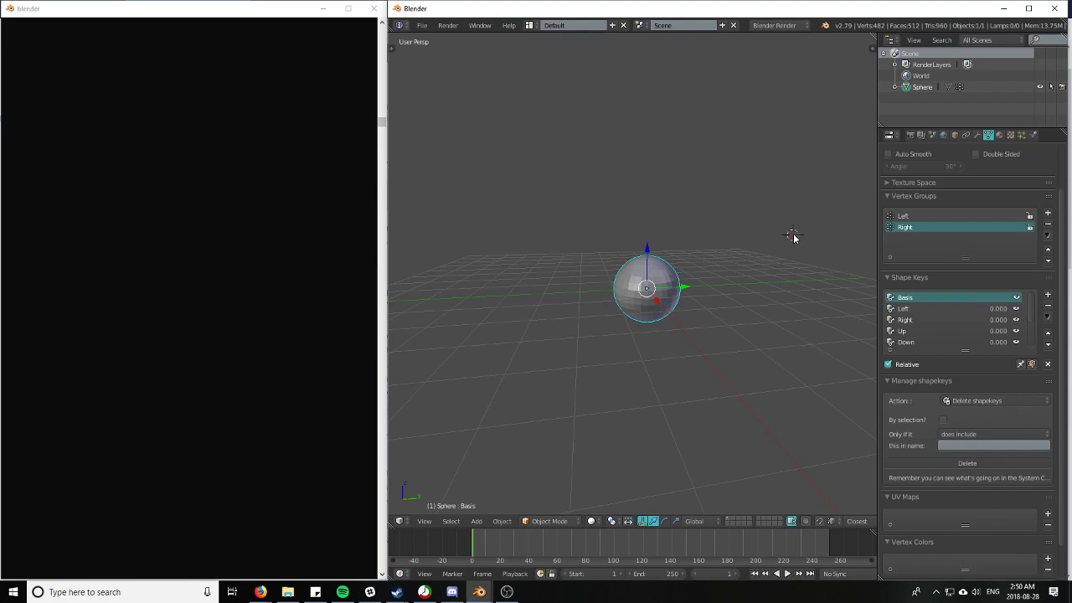
Inspect the sphere's Left and Right vertex groups in Weight Paint mode, then return to Object Mode
{"action": "mouse_move", "coordinate": [784, 222]}
{"action": "middle_mouse_down"}
{"action": "mouse_move", "coordinate": [765, 267]}
{"action": "mouse_move", "coordinate": [796, 237]}
{"action": "mouse_move", "coordinate": [787, 243]}
{"action": "middle_mouse_up"}
{"action": "key", "text": "ctrl+Tab"}
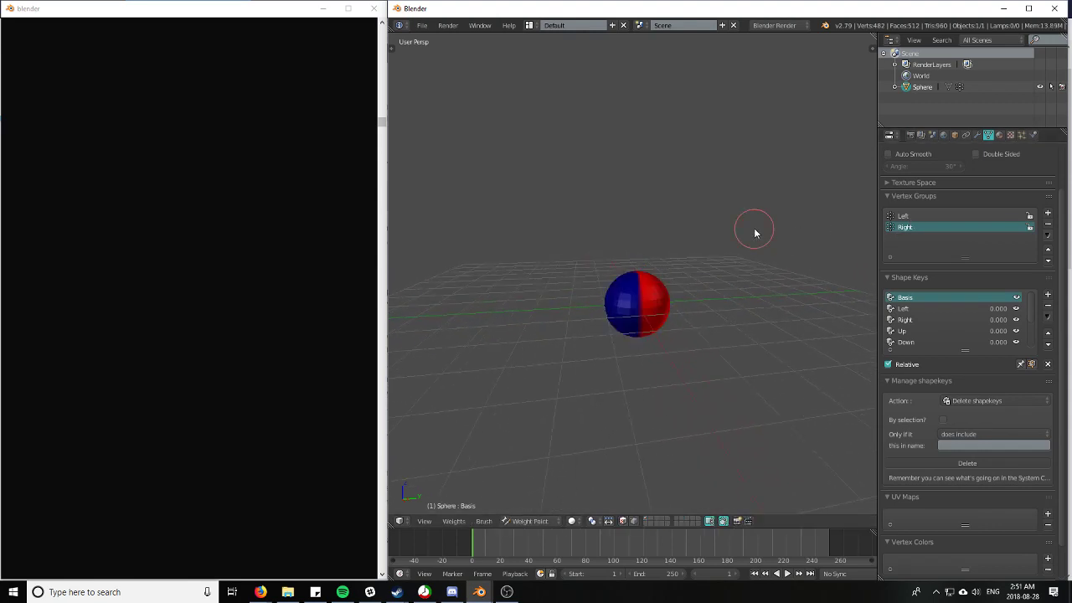
{"action": "left_click", "coordinate": [925, 221]}
{"action": "left_click", "coordinate": [917, 227]}
{"action": "left_click", "coordinate": [908, 216]}
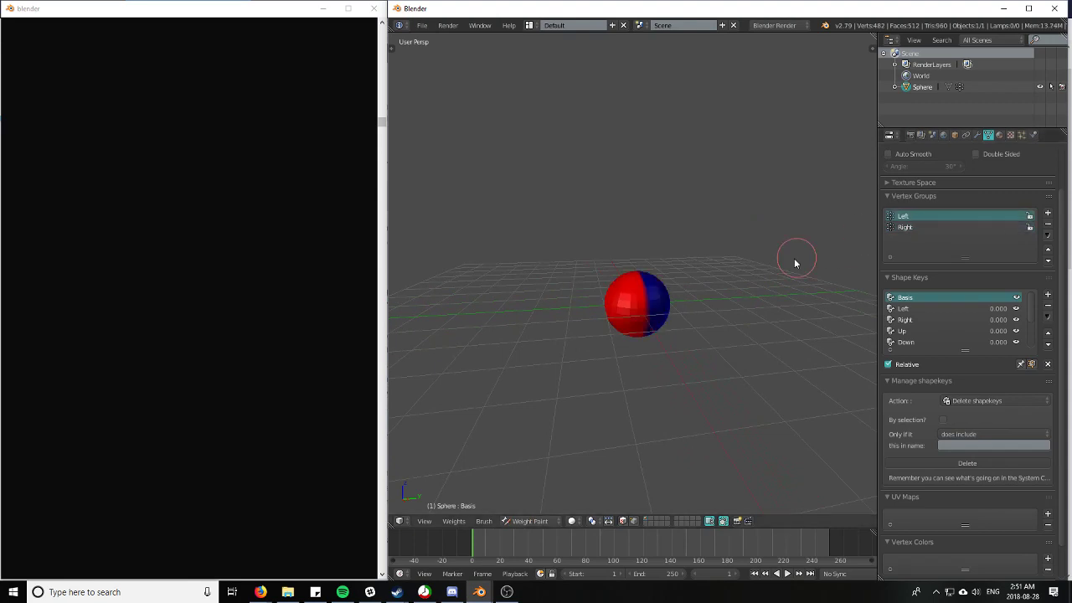
{"action": "key", "text": "ctrl+Tab"}
Examine the sphere's shape key list from Basis to Small_R, including the vertex group that Big_R uses
{"action": "left_click", "coordinate": [933, 320]}
{"action": "scroll", "coordinate": [944, 328], "scroll_direction": "down", "scroll_amount": 4}
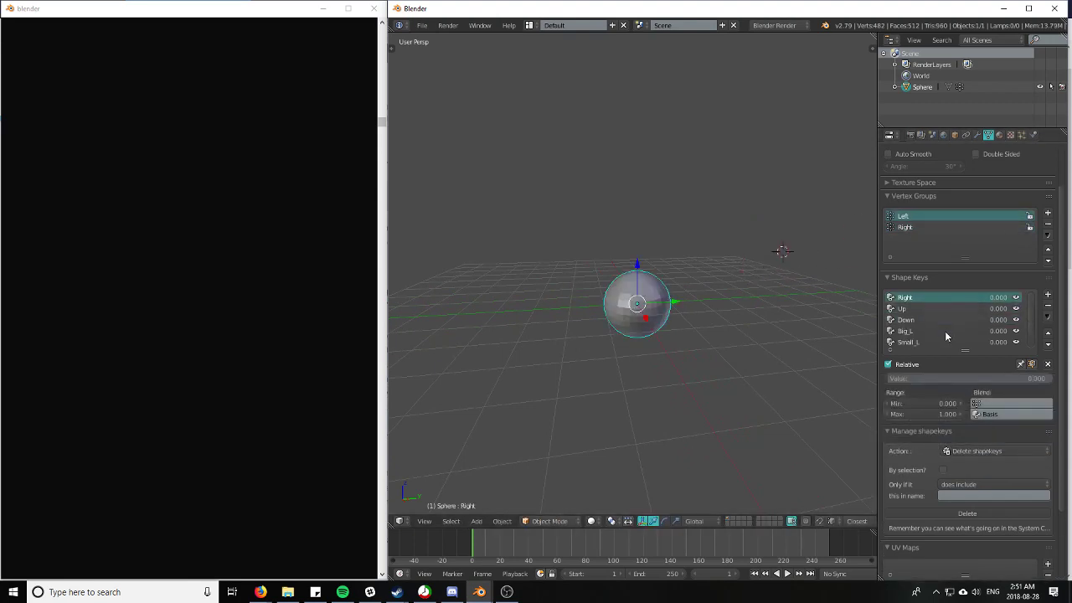
{"action": "scroll", "coordinate": [926, 311], "scroll_direction": "up", "scroll_amount": 4}
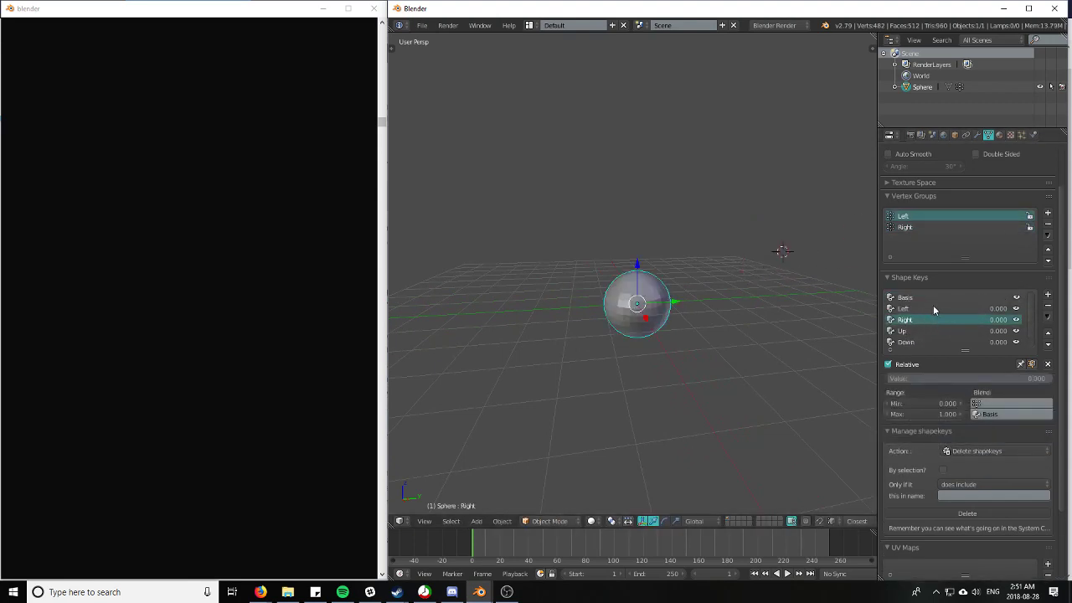
{"action": "left_click", "coordinate": [932, 307]}
{"action": "left_click", "coordinate": [932, 329]}
{"action": "scroll", "coordinate": [947, 336], "scroll_direction": "down", "scroll_amount": 2}
{"action": "scroll", "coordinate": [948, 339], "scroll_direction": "down", "scroll_amount": 2}
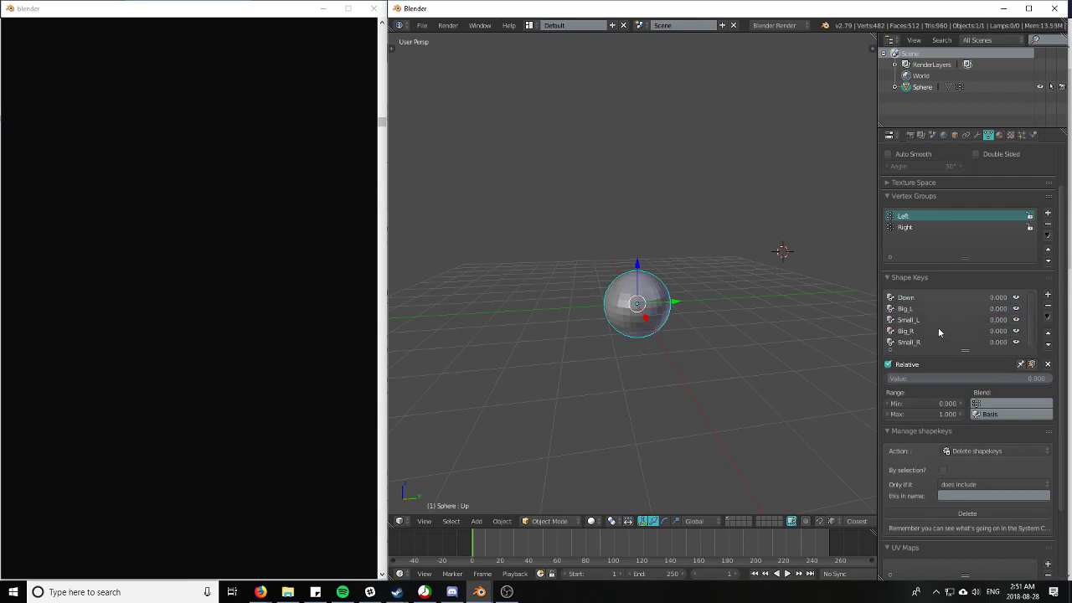
{"action": "left_click", "coordinate": [937, 331]}
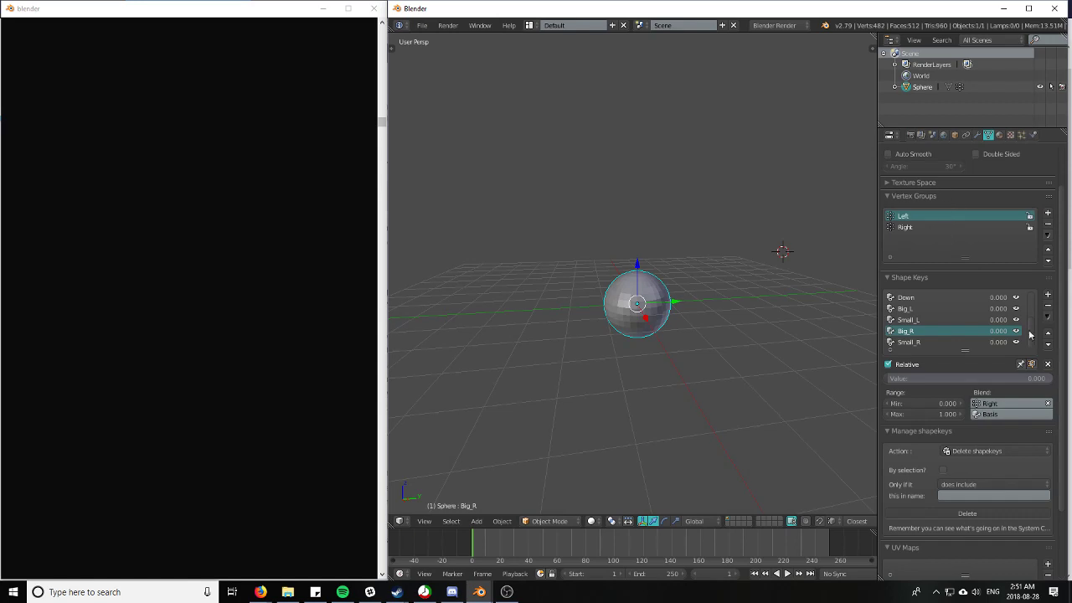
{"action": "middle_click_drag", "start_coordinate": [700, 300], "coordinate": [735, 315]}
{"action": "scroll", "coordinate": [735, 311], "scroll_direction": "up", "scroll_amount": 2}
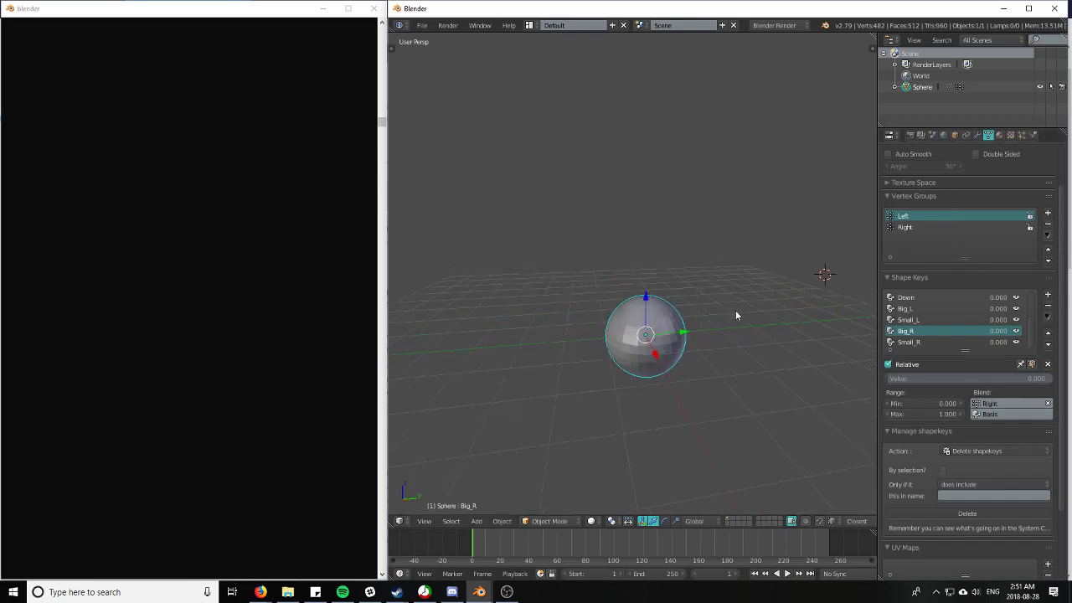
{"action": "middle_click_drag", "start_coordinate": [755, 373], "coordinate": [770, 340], "text": "shift"}
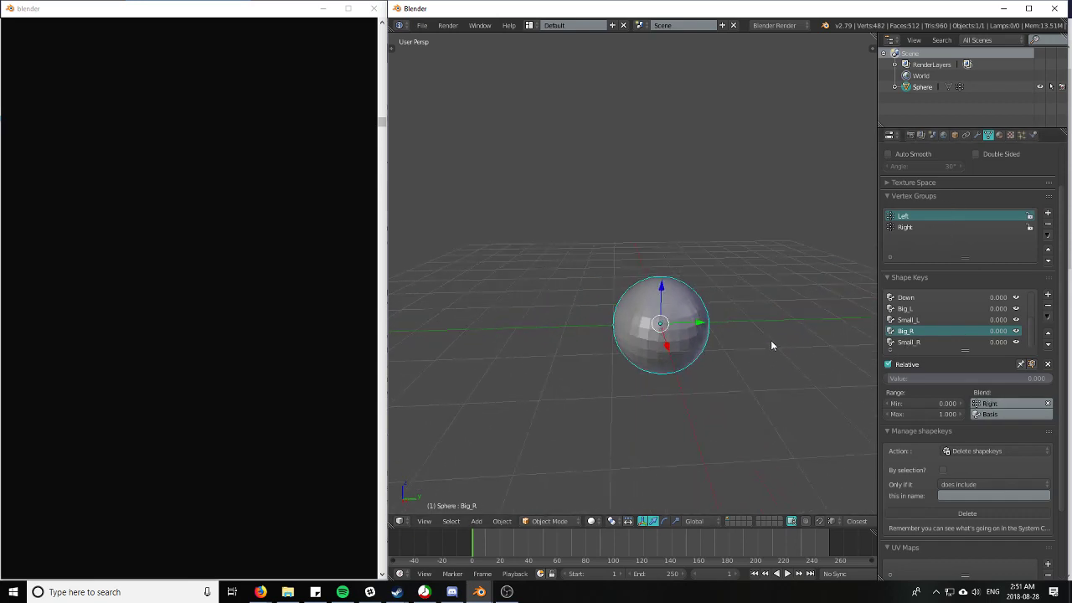
{"action": "scroll", "coordinate": [920, 310], "scroll_direction": "up", "scroll_amount": 4}
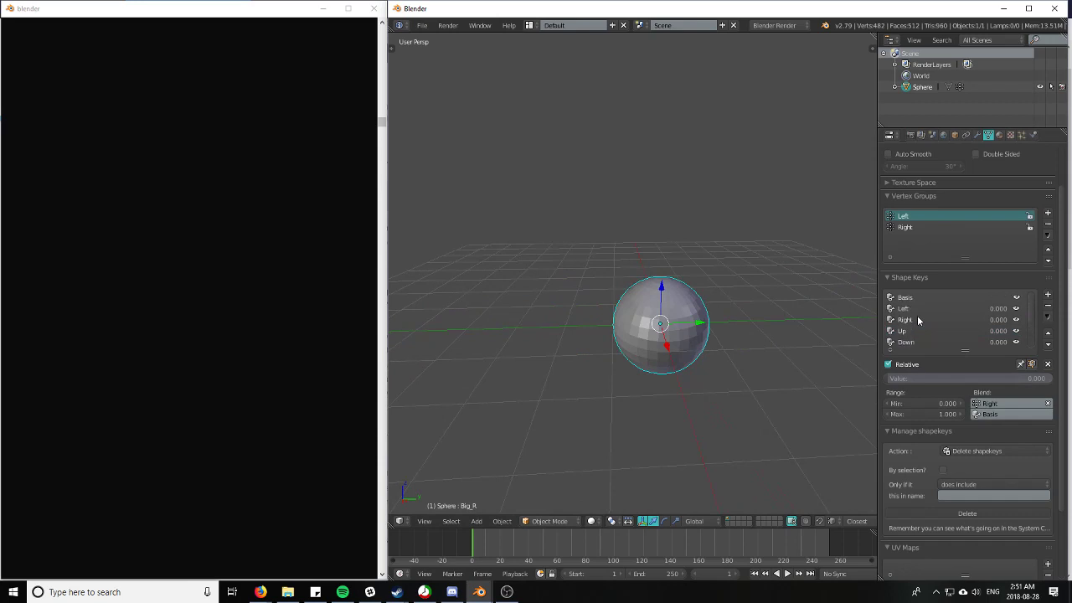
Delete the shape keys by selection, from Left to Down, using the Delete shapekeys action
{"action": "left_click", "coordinate": [978, 452]}
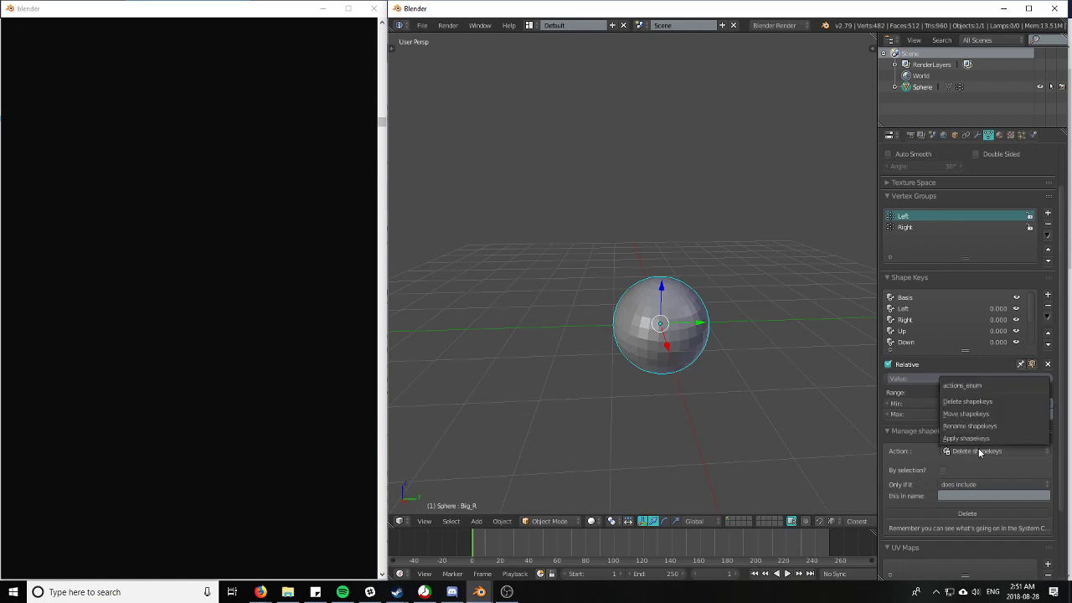
{"action": "left_click", "coordinate": [970, 401]}
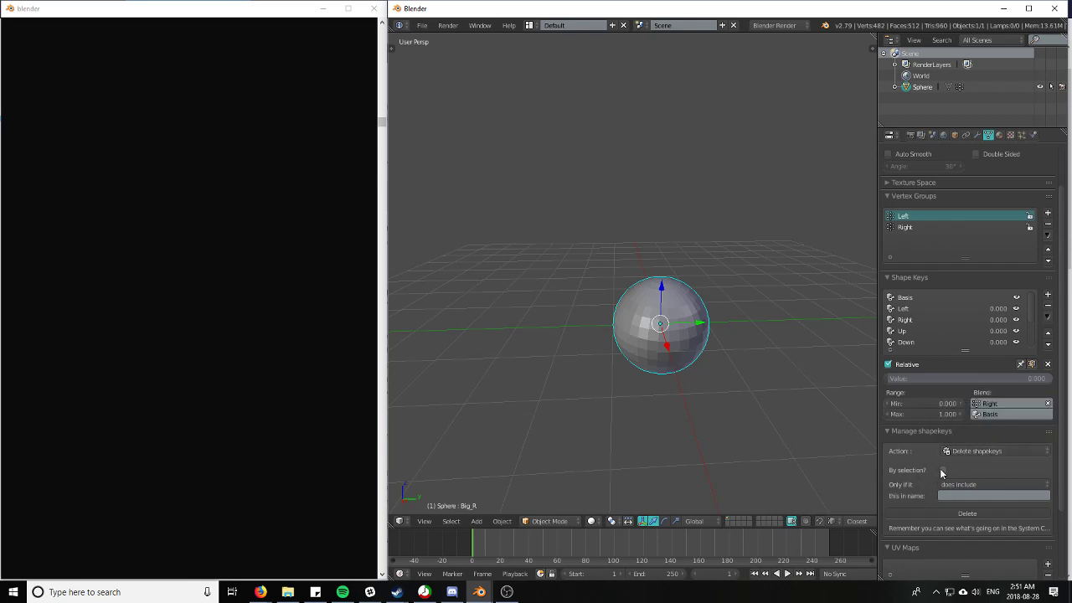
{"action": "left_click", "coordinate": [942, 471]}
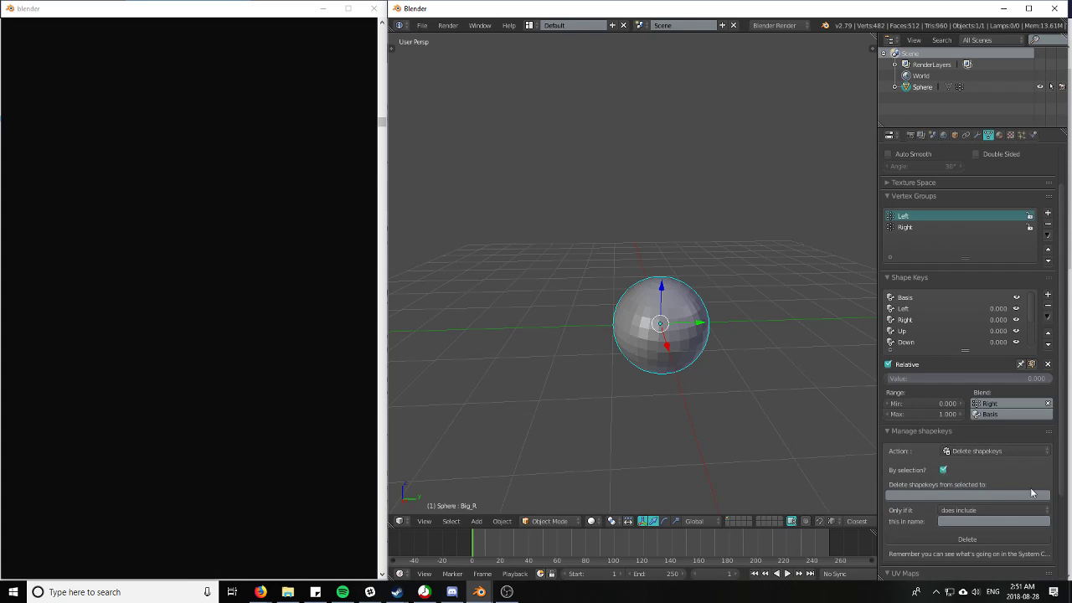
{"action": "left_click", "coordinate": [966, 496]}
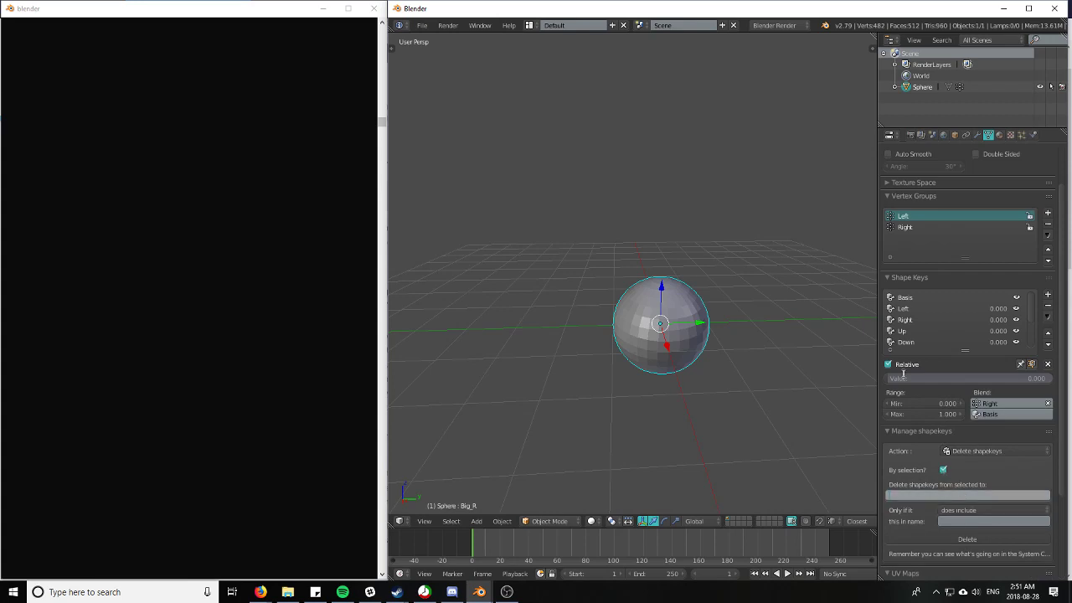
{"action": "left_click", "coordinate": [908, 309]}
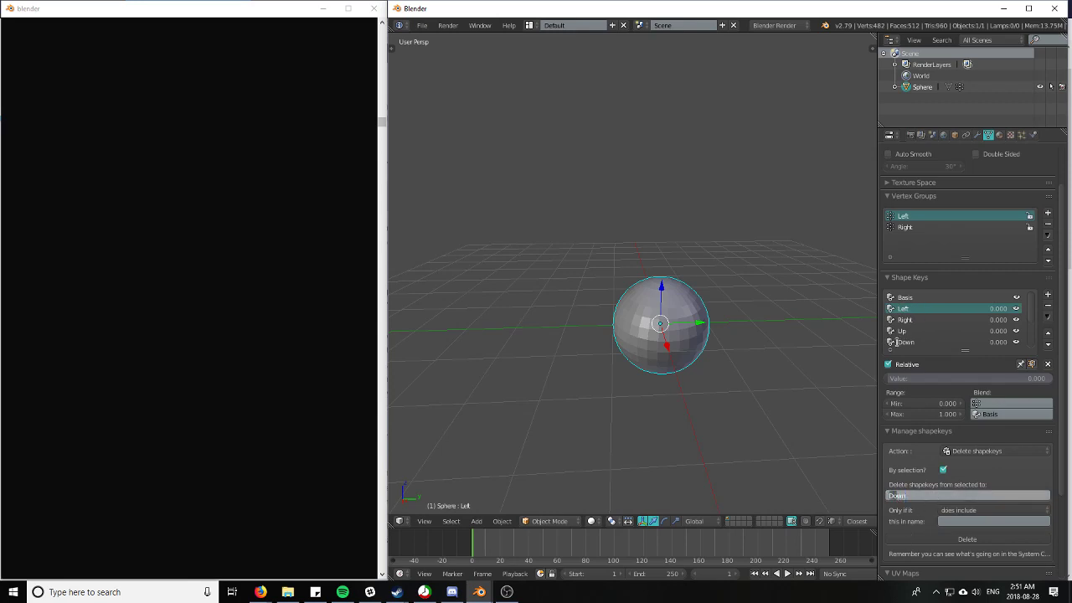
{"action": "left_click", "coordinate": [939, 538]}
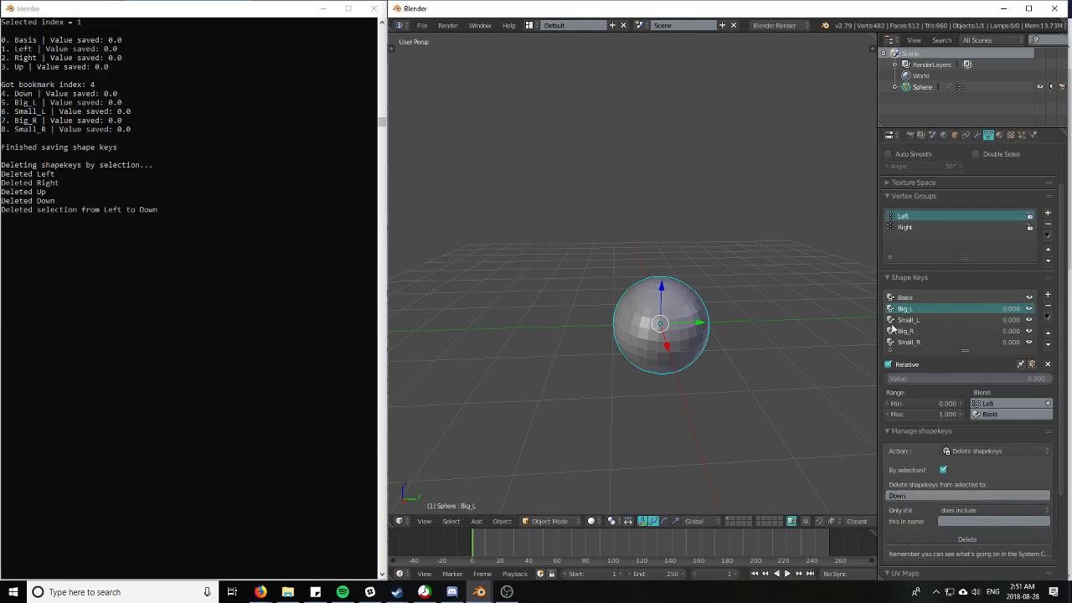
Check the remaining shape keys and review the system console's log of the deletion
{"action": "scroll", "coordinate": [941, 309], "scroll_direction": "up", "scroll_amount": 2}
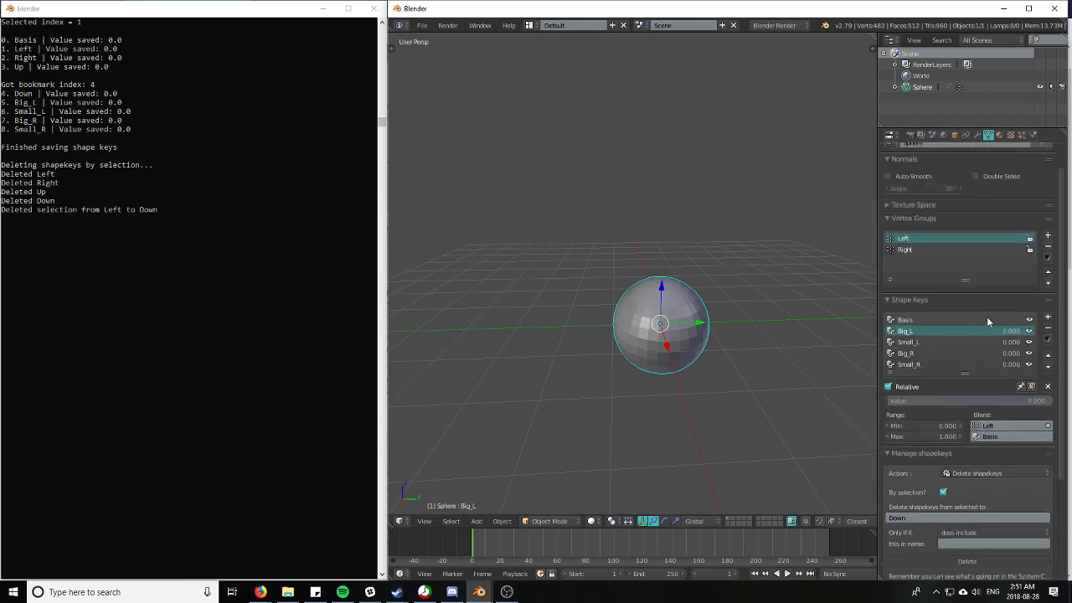
{"action": "left_click", "coordinate": [480, 25]}
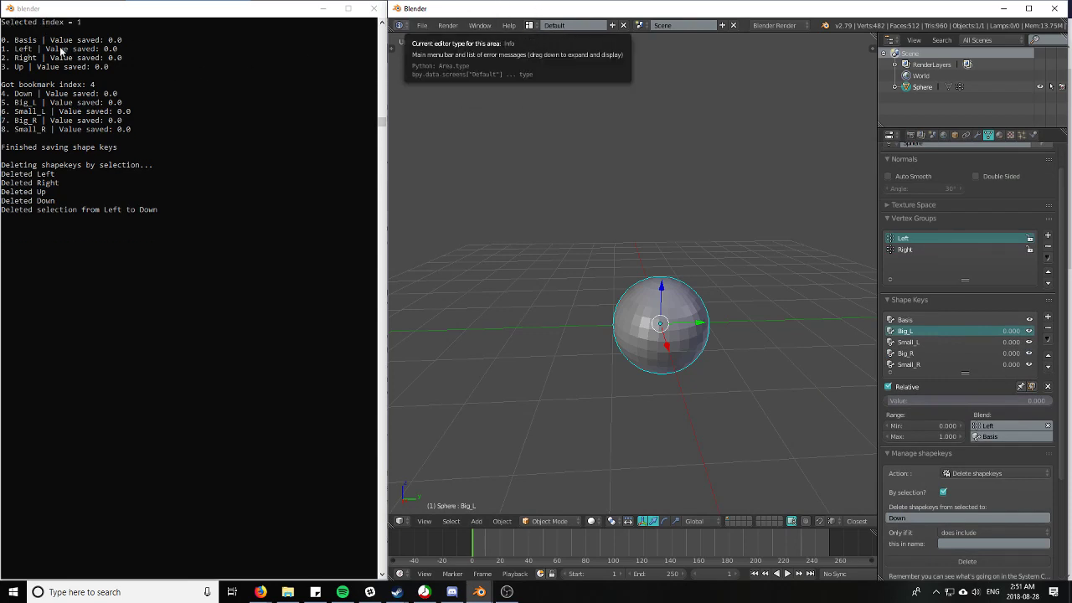
{"action": "scroll", "coordinate": [91, 55], "scroll_direction": "up", "scroll_amount": 3}
{"action": "scroll", "coordinate": [91, 55], "scroll_direction": "down", "scroll_amount": 3}
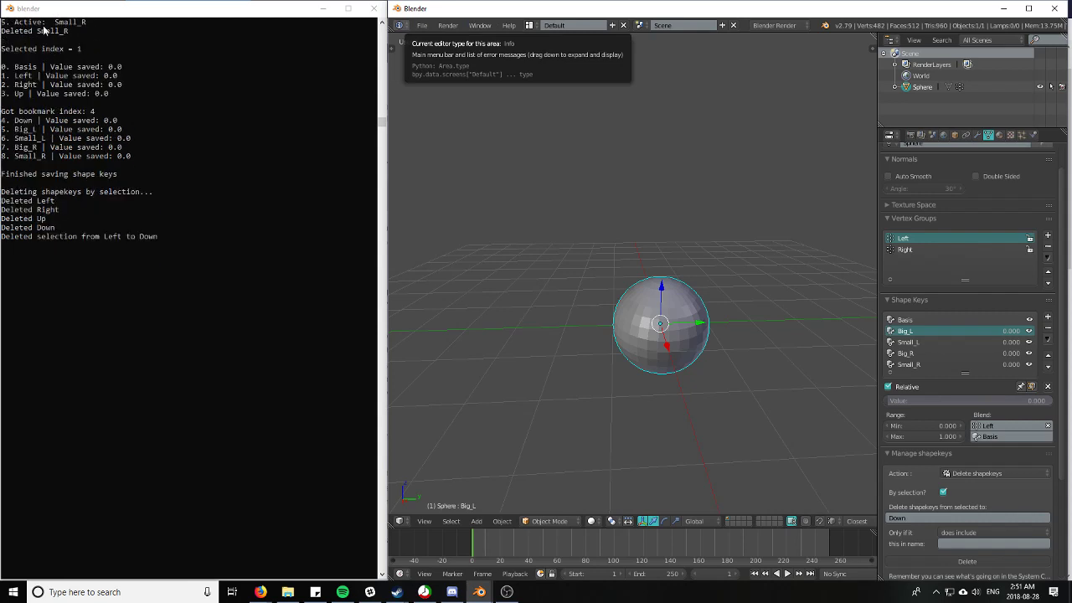
{"action": "left_click", "coordinate": [21, 27]}
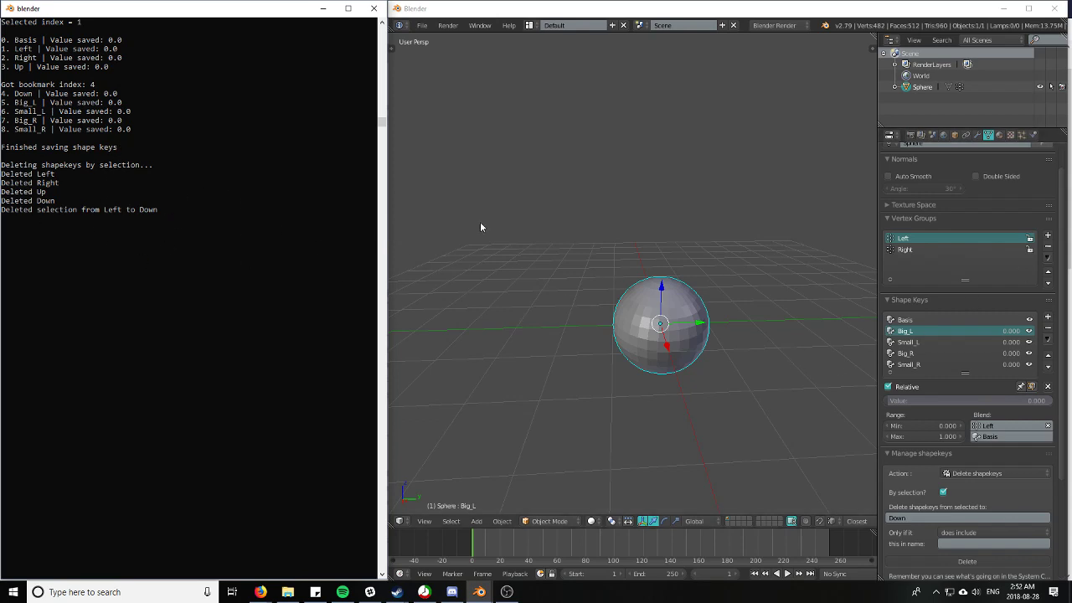
{"action": "scroll", "coordinate": [969, 373], "scroll_direction": "down", "scroll_amount": 4}
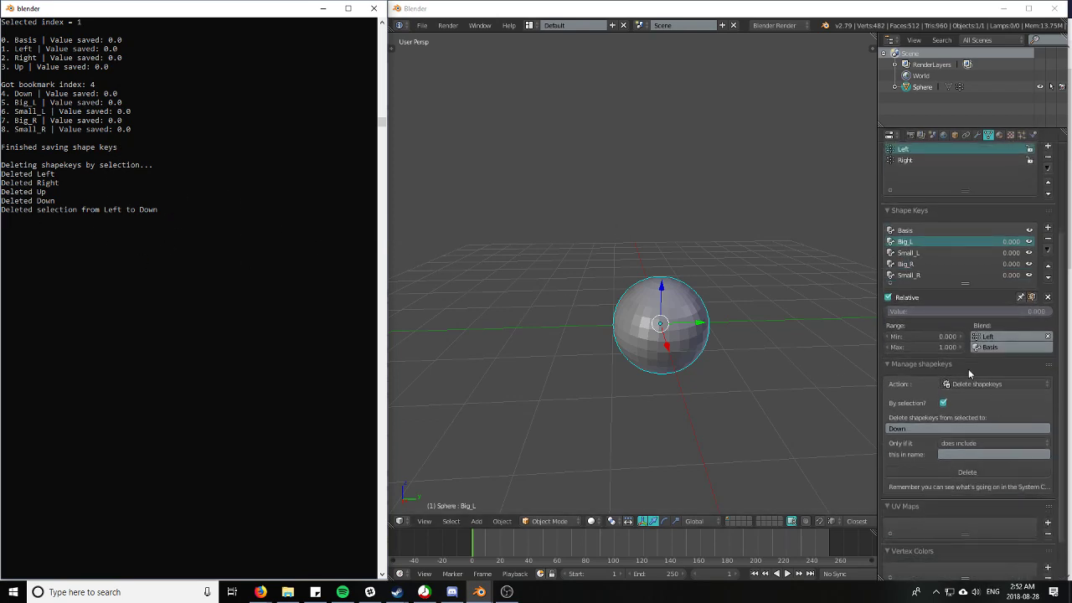
Undo the deletion of the shape keys from Left to Down
{"action": "left_click", "coordinate": [943, 402]}
{"action": "scroll", "coordinate": [929, 253], "scroll_direction": "up", "scroll_amount": 2}
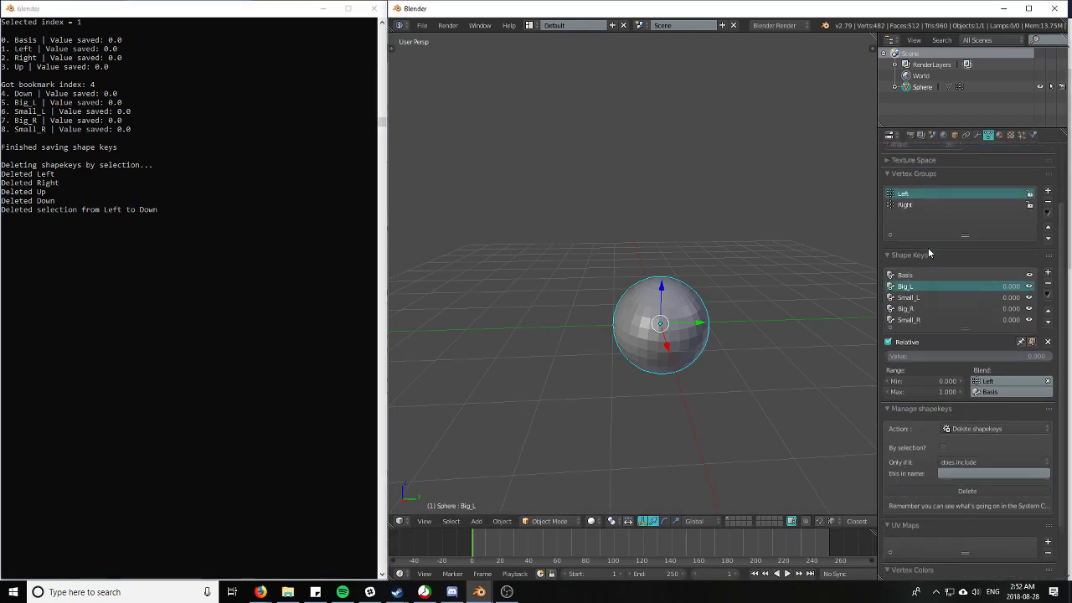
{"action": "left_click", "coordinate": [829, 348]}
{"action": "key", "text": "ctrl+z"}
{"action": "scroll", "coordinate": [944, 431], "scroll_direction": "down", "scroll_amount": 1}
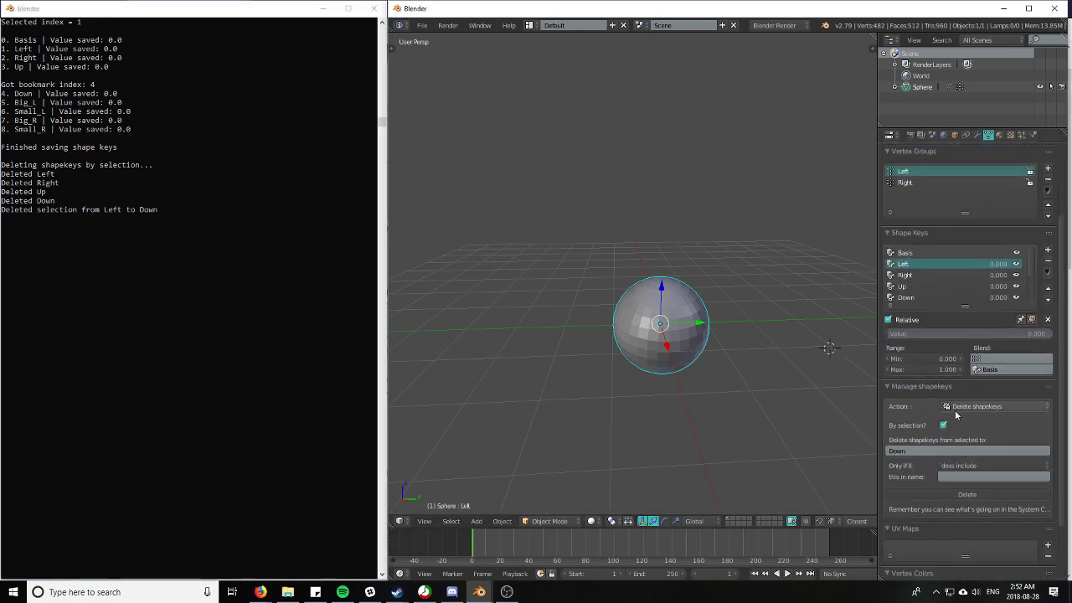
Delete the shape keys by name instead of by selection, targeting those whose names include an underscore
{"action": "left_click", "coordinate": [943, 424]}
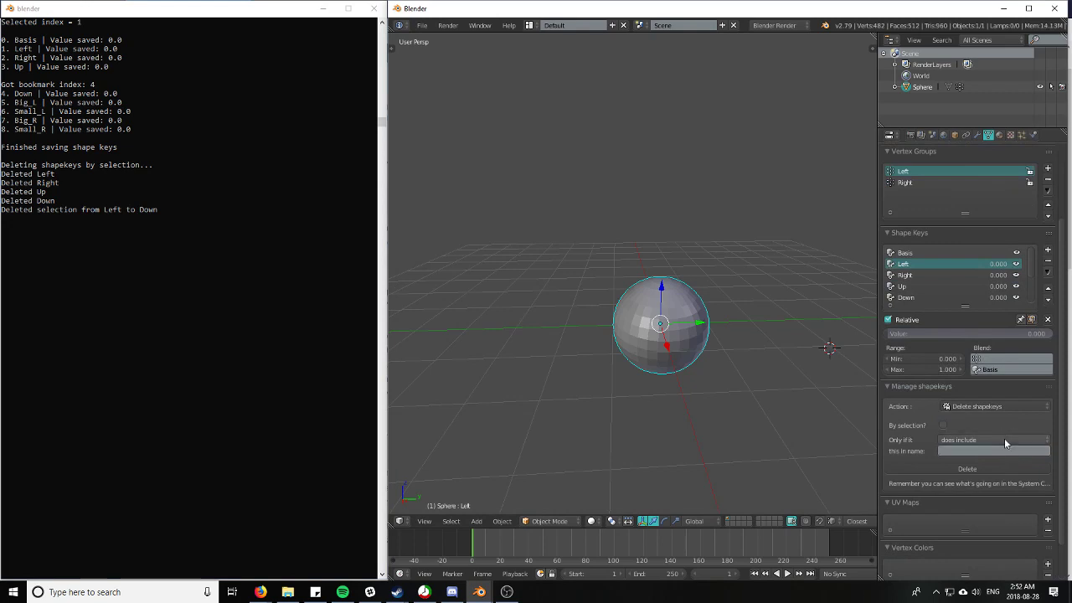
{"action": "left_click", "coordinate": [1004, 438]}
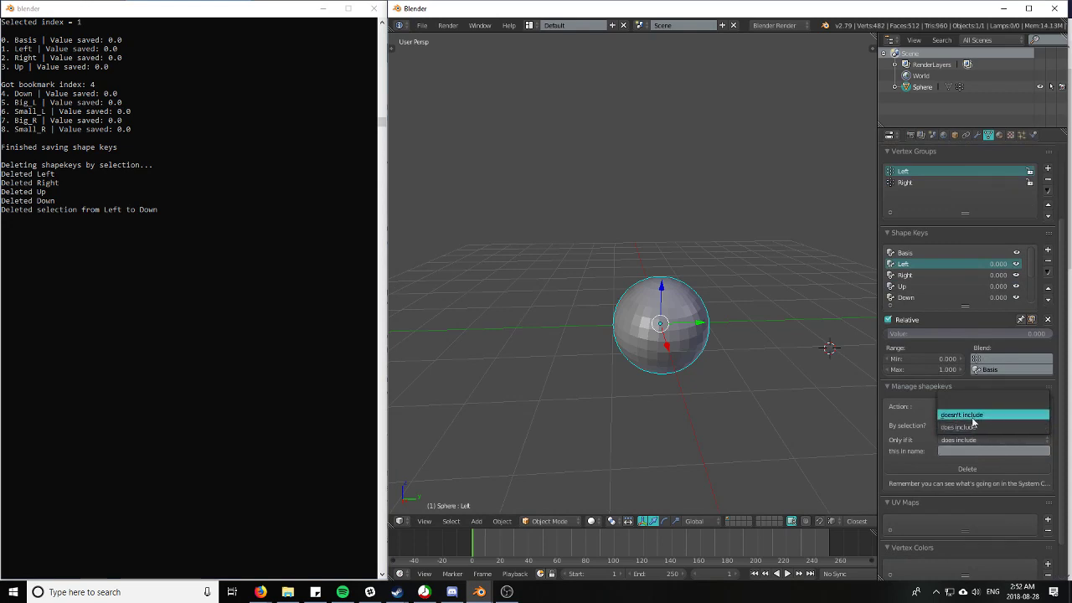
{"action": "left_click", "coordinate": [974, 425]}
{"action": "left_click", "coordinate": [990, 450]}
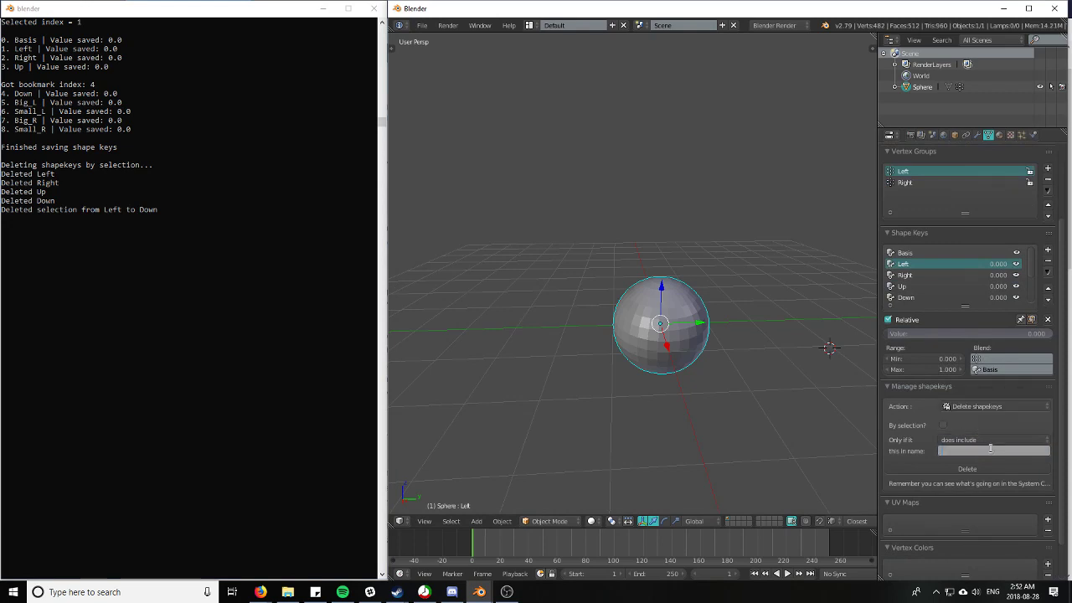
{"action": "left_click", "coordinate": [992, 465]}
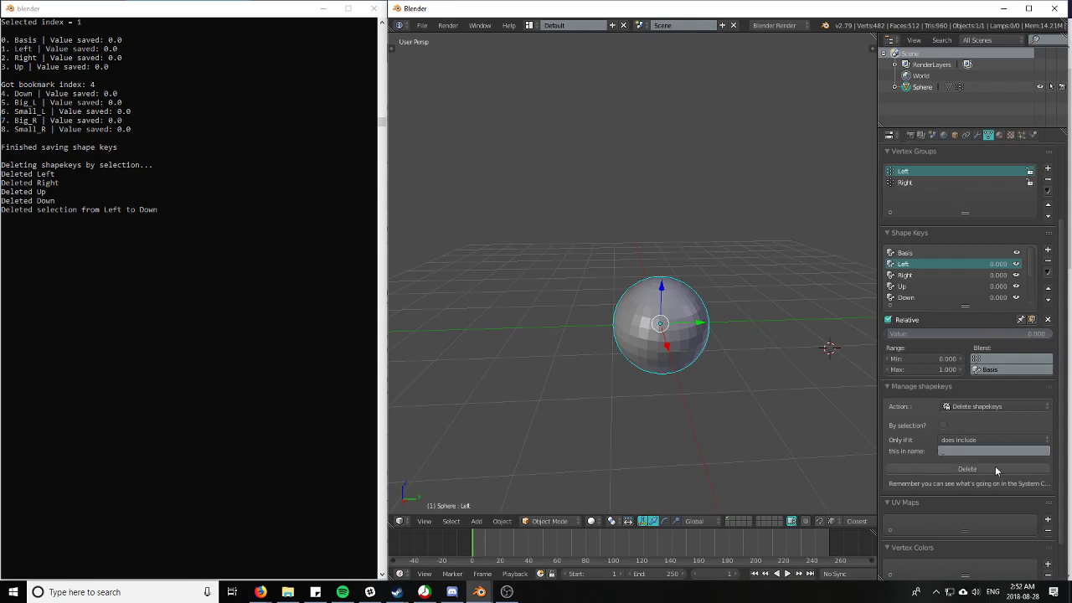
{"action": "left_click", "coordinate": [995, 465]}
{"action": "scroll", "coordinate": [961, 312], "scroll_direction": "down", "scroll_amount": 2}
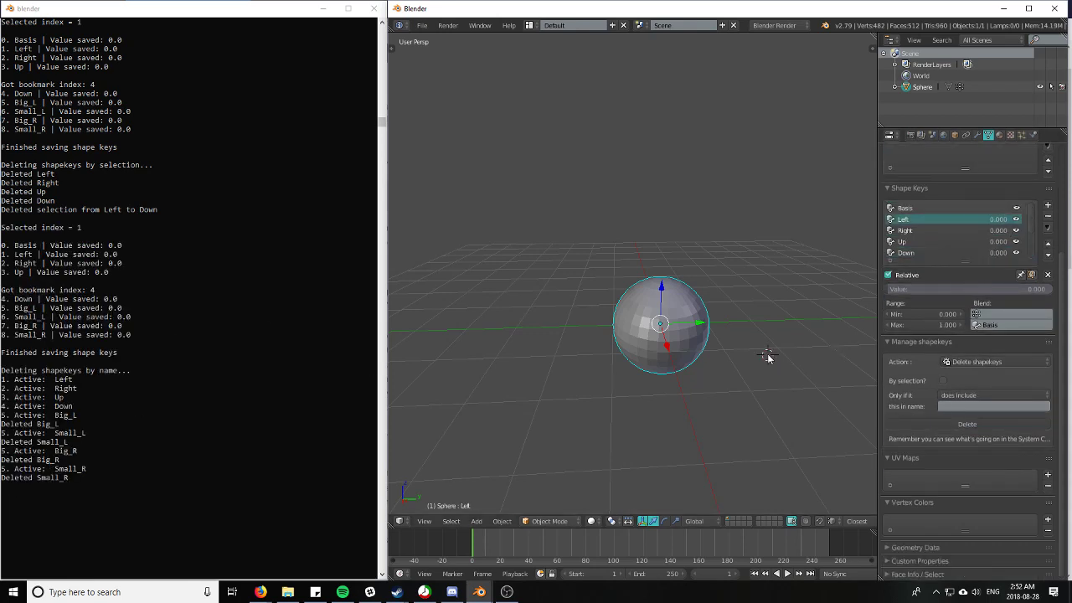
{"action": "scroll", "coordinate": [965, 225], "scroll_direction": "down", "scroll_amount": 4}
{"action": "scroll", "coordinate": [986, 235], "scroll_direction": "up", "scroll_amount": 4}
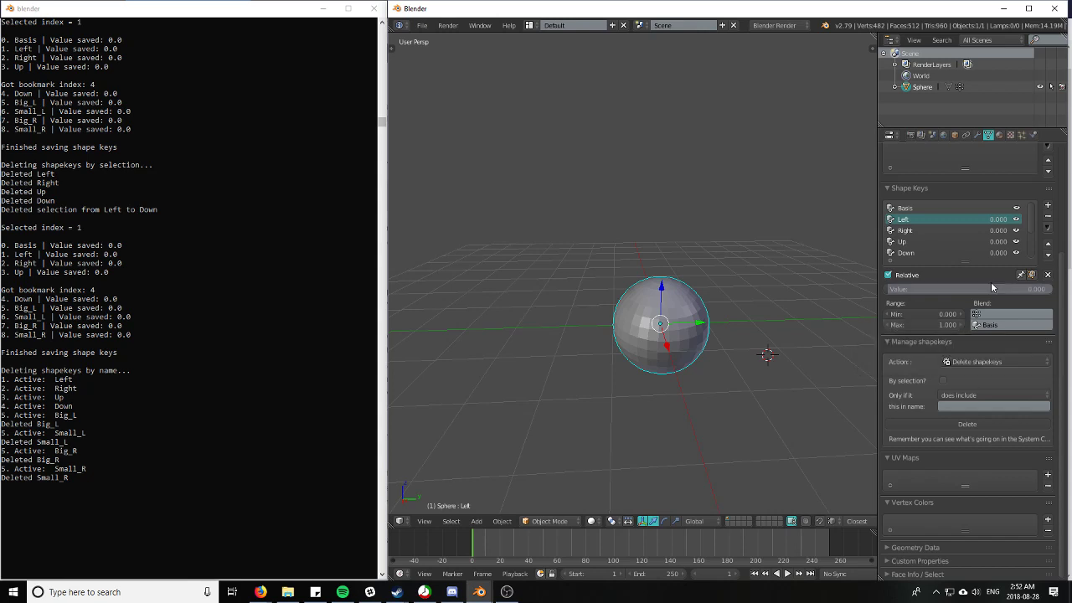
Remove the Right shape key from the sphere's shape key list
{"action": "left_click", "coordinate": [929, 231]}
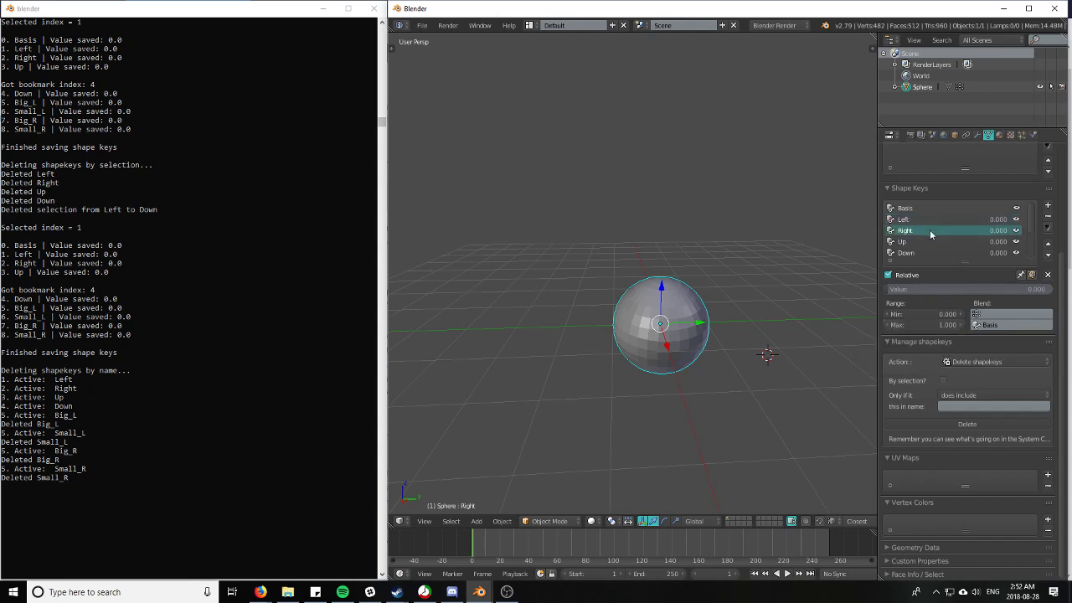
{"action": "left_click", "coordinate": [1047, 216]}
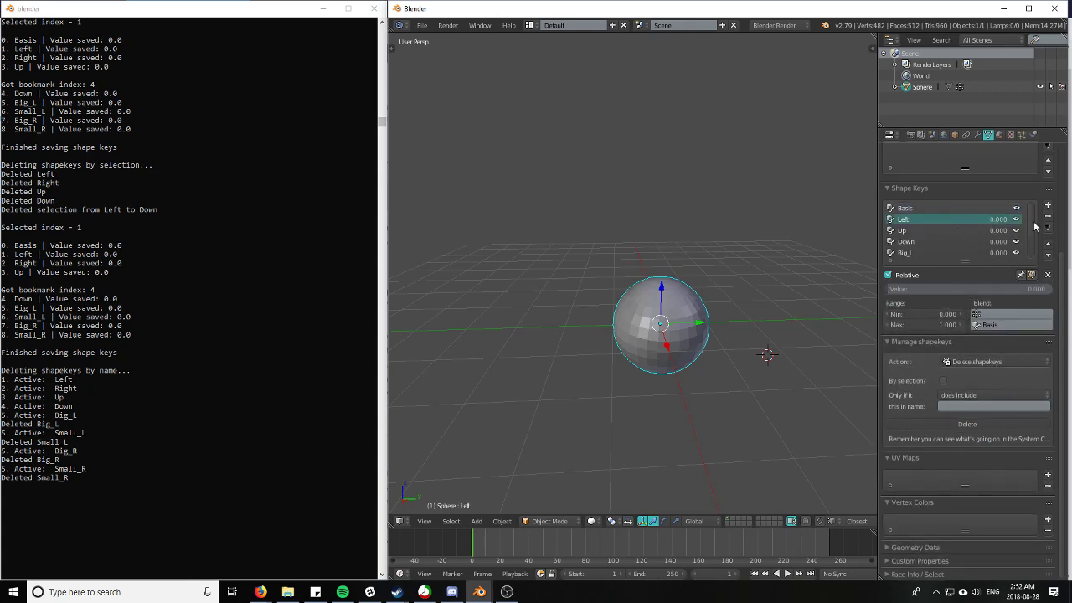
Move the Up shape key three places down the list
{"action": "left_click", "coordinate": [959, 232]}
{"action": "left_click", "coordinate": [1050, 256]}
{"action": "left_click", "coordinate": [1050, 257]}
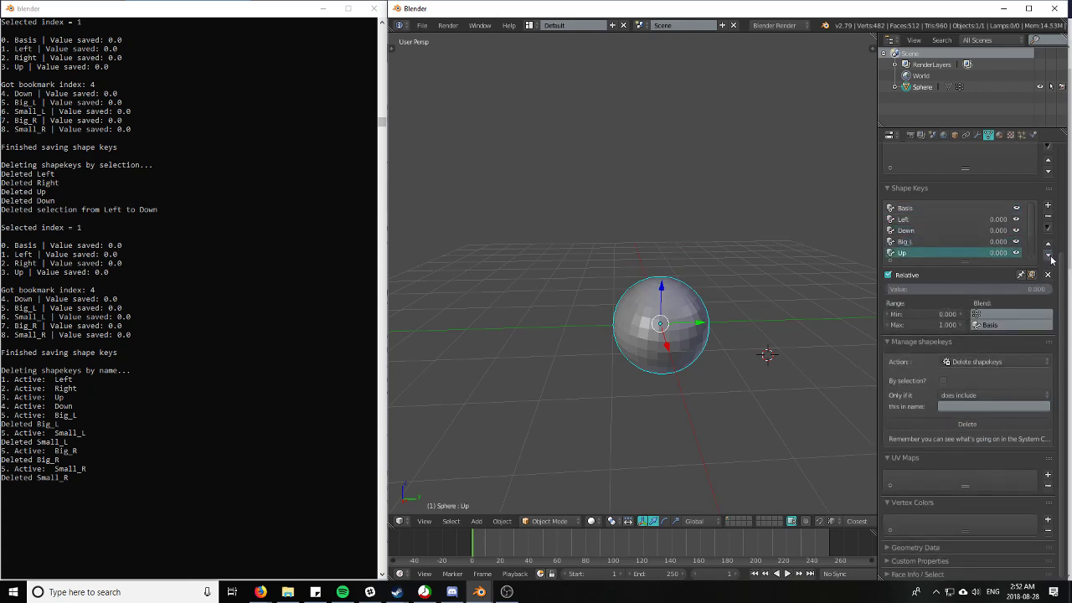
{"action": "left_click", "coordinate": [1050, 256]}
Undo the manual reordering of the Up shape key
{"action": "key", "text": "ctrl+z"}
{"action": "key", "text": "ctrl+z"}
{"action": "key", "text": "ctrl+z"}
{"action": "key", "text": "ctrl+z"}
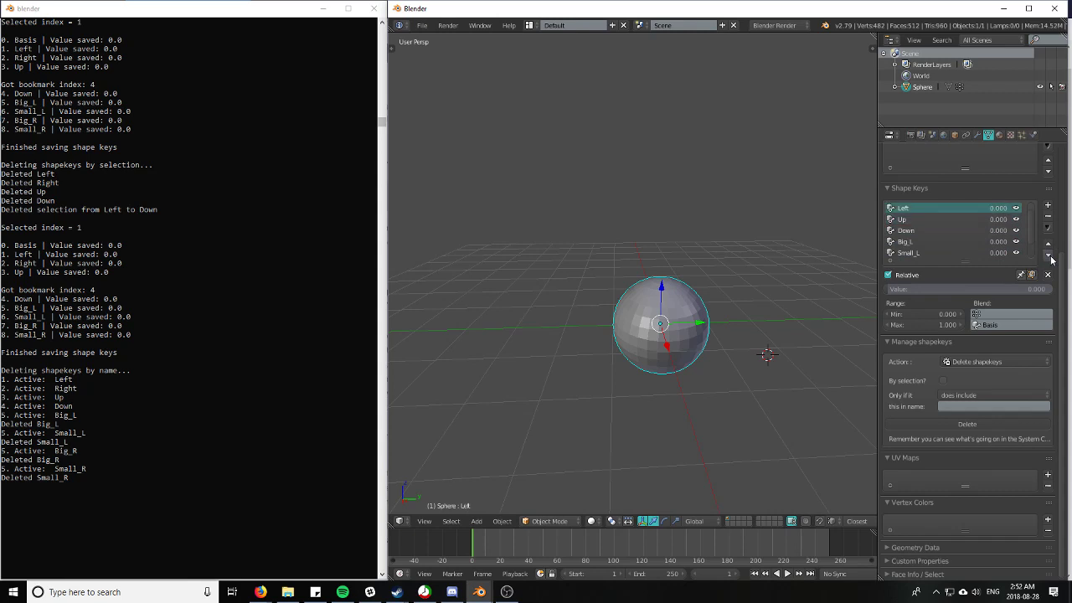
Switch the management action to Move shapekeys and select Big_L as the first shape key of the range
{"action": "left_click", "coordinate": [1015, 366]}
{"action": "left_click", "coordinate": [996, 324]}
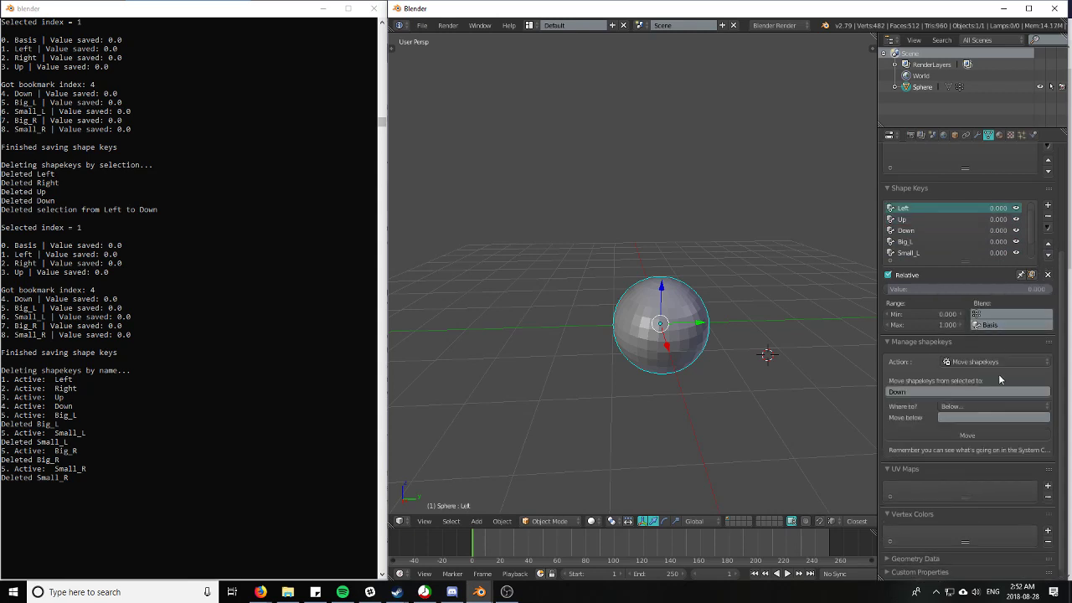
{"action": "left_click", "coordinate": [926, 390]}
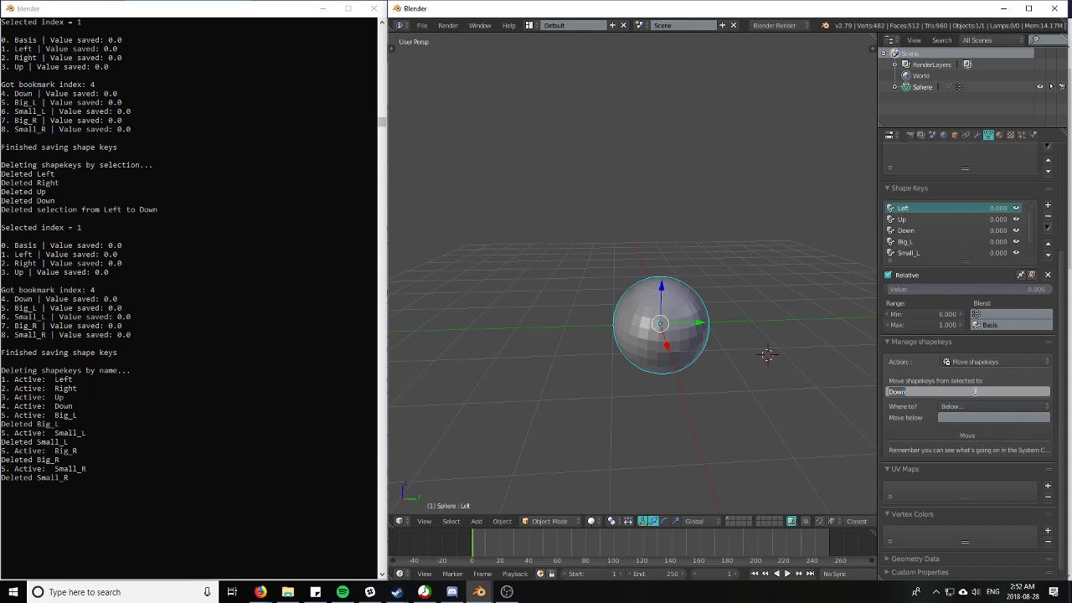
{"action": "left_click", "coordinate": [1029, 230]}
{"action": "left_click_drag", "start_coordinate": [1029, 231], "coordinate": [1029, 264]}
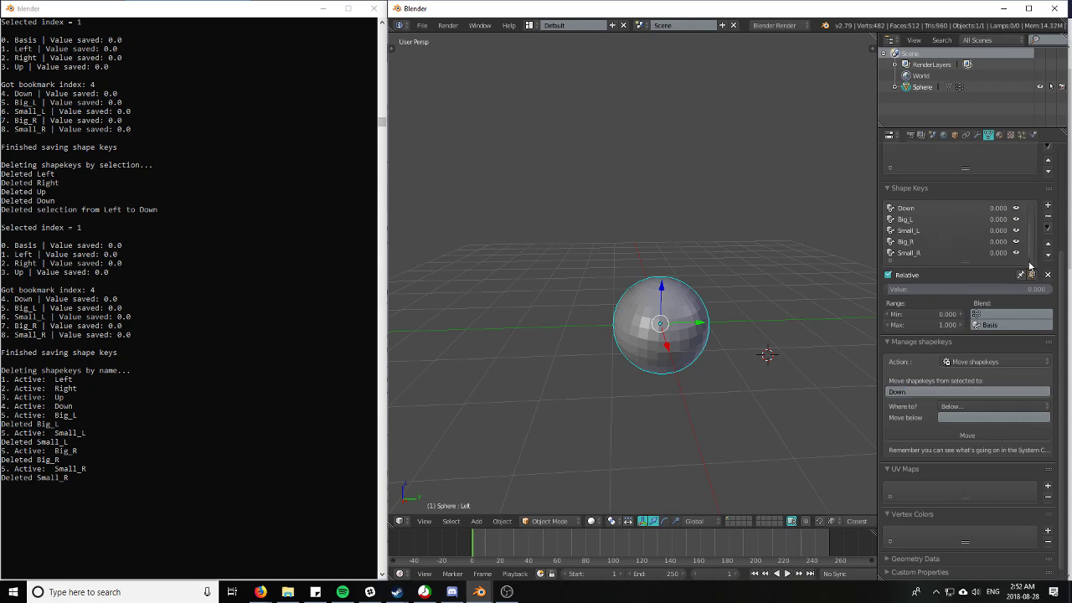
{"action": "left_click", "coordinate": [930, 241]}
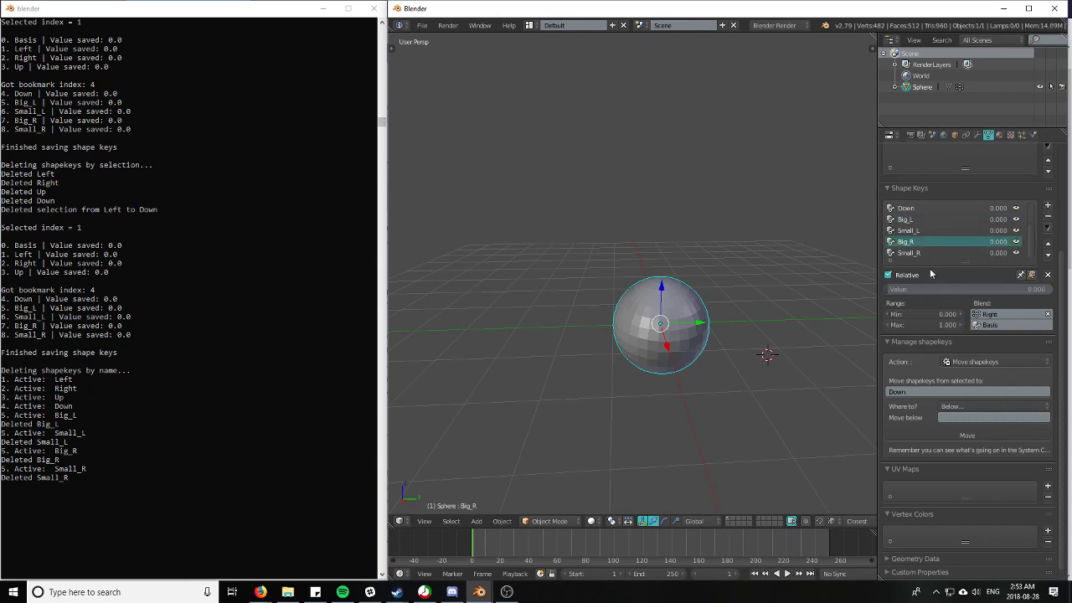
{"action": "scroll", "coordinate": [925, 228], "scroll_direction": "up", "scroll_amount": 3}
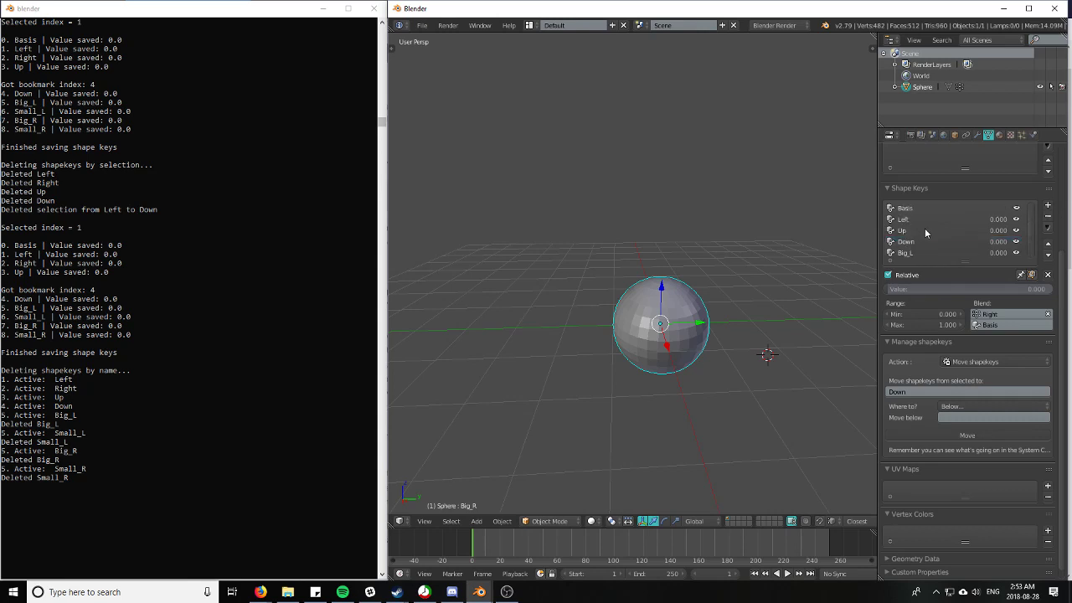
{"action": "scroll", "coordinate": [921, 241], "scroll_direction": "down", "scroll_amount": 3}
{"action": "left_click", "coordinate": [920, 221]}
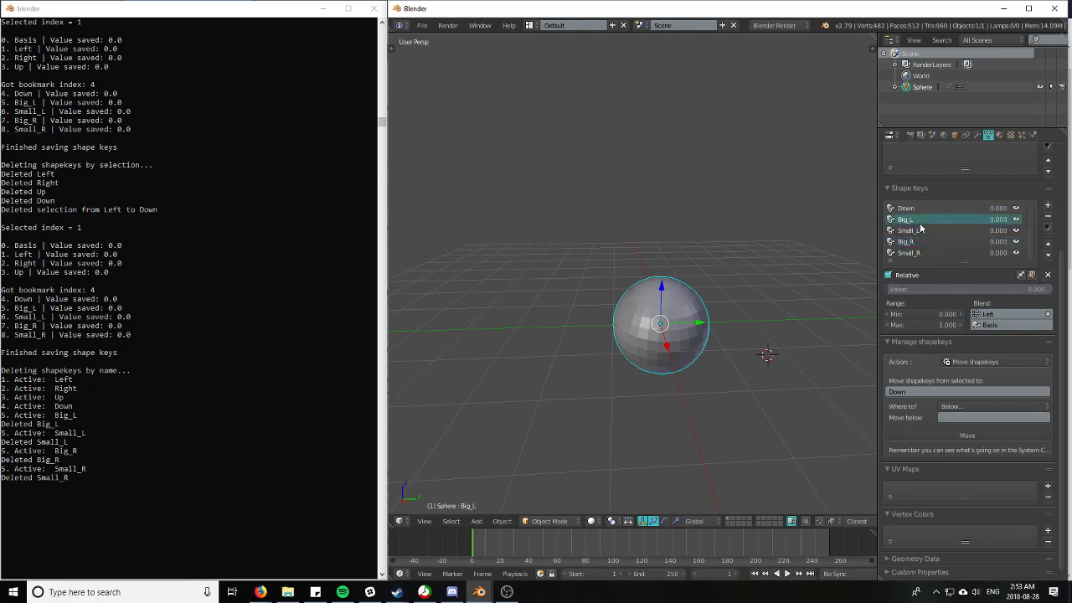
Set Small_L as the end of the range to move and keep the destination mode at Below
{"action": "left_click", "coordinate": [952, 392]}
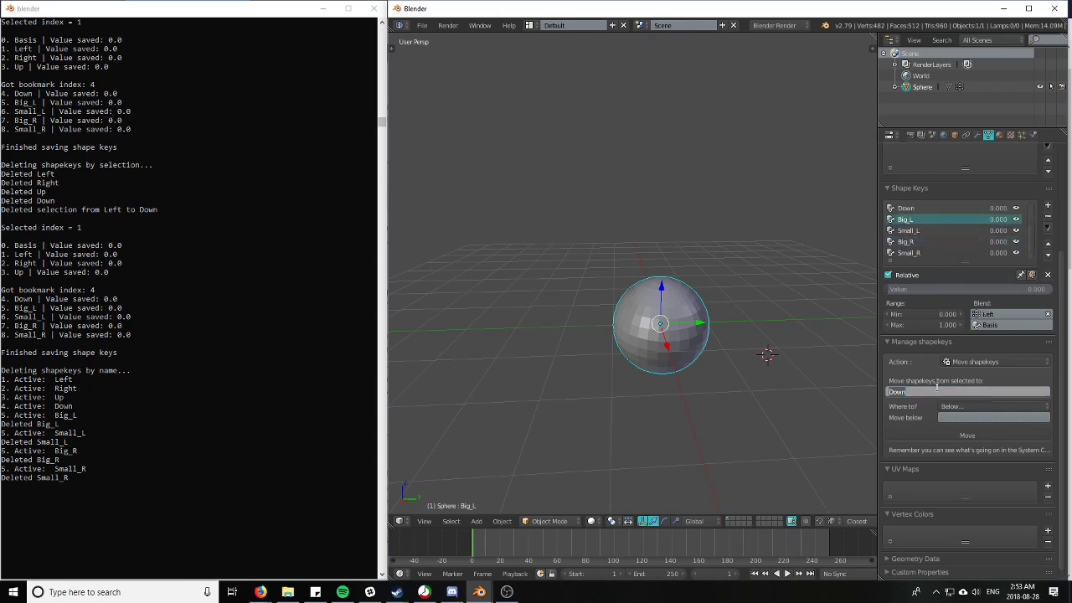
{"action": "type", "text": "5"}
{"action": "left_click", "coordinate": [994, 410]}
{"action": "left_click", "coordinate": [979, 409]}
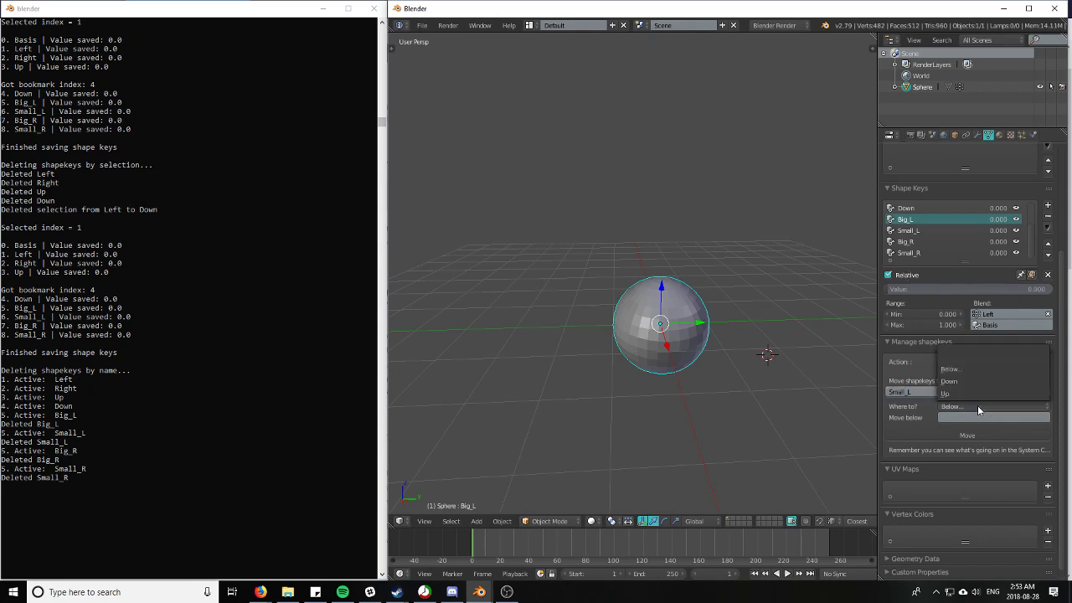
{"action": "left_click", "coordinate": [953, 408]}
Move the shape keys from Big_L to Small_L below Left
{"action": "scroll", "coordinate": [944, 242], "scroll_direction": "up", "scroll_amount": 3}
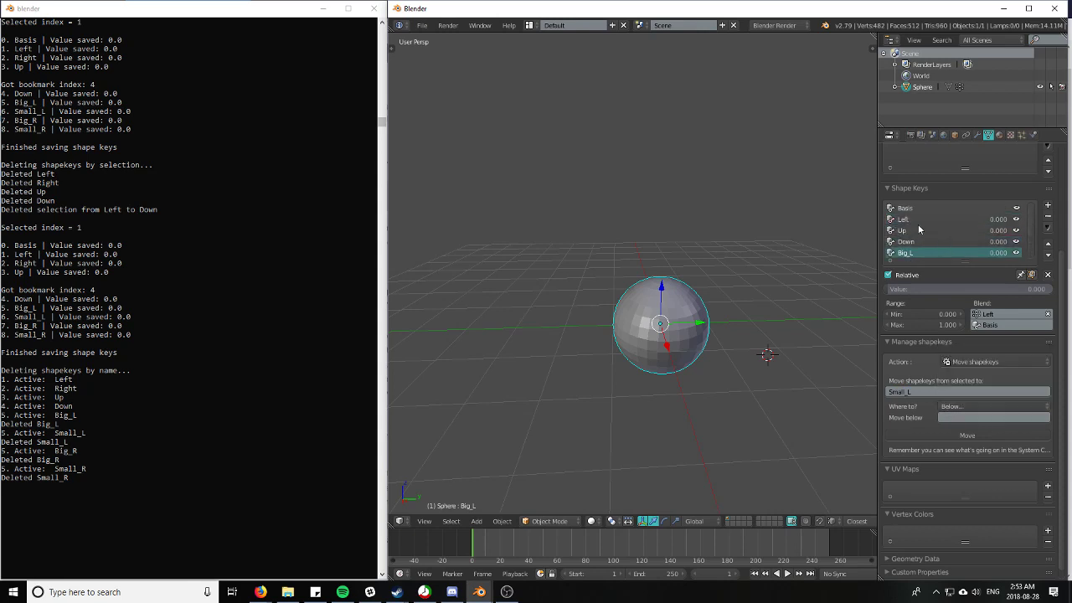
{"action": "left_click", "coordinate": [951, 417]}
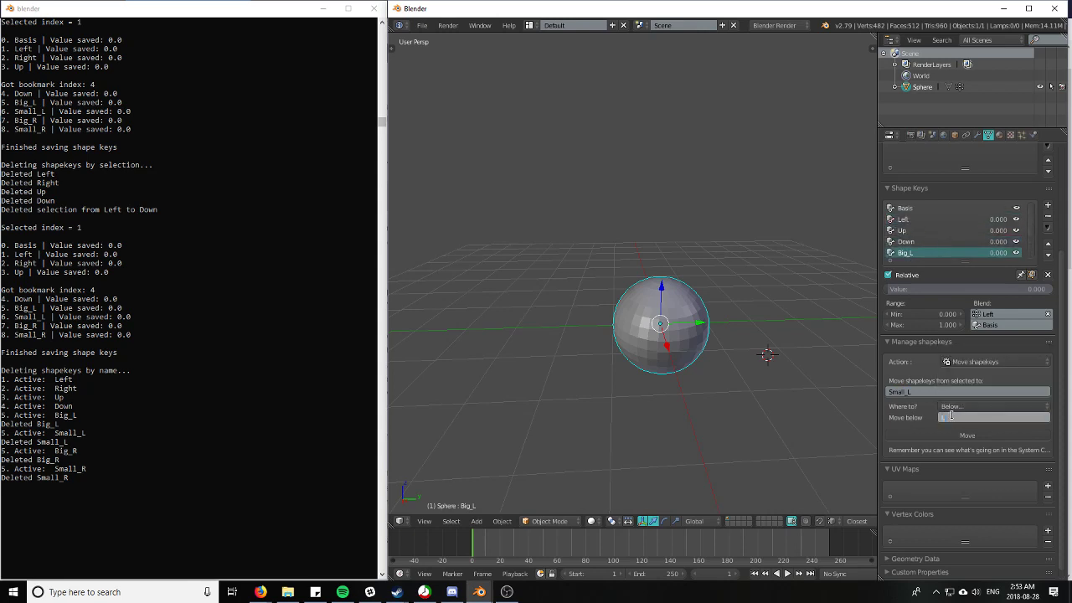
{"action": "type", "text": "Left"}
{"action": "left_click", "coordinate": [1008, 434]}
{"action": "left_click", "coordinate": [1008, 434]}
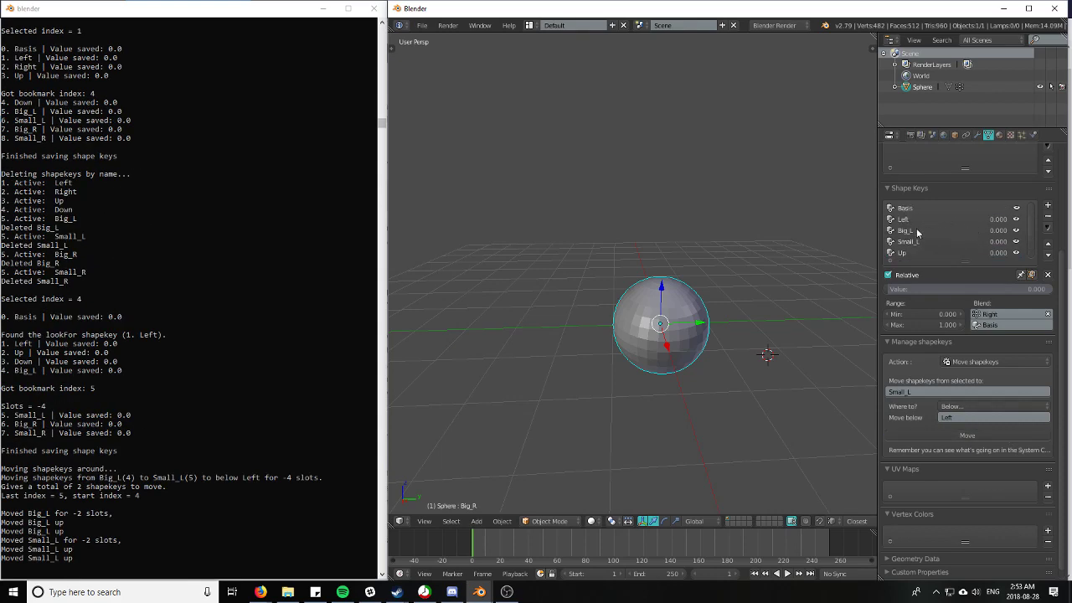
Check the positions of Big_L and Small_L relative to Left in the shape key list
{"action": "left_click", "coordinate": [916, 230]}
{"action": "left_click", "coordinate": [917, 220]}
{"action": "left_click", "coordinate": [918, 241]}
{"action": "left_click", "coordinate": [922, 220]}
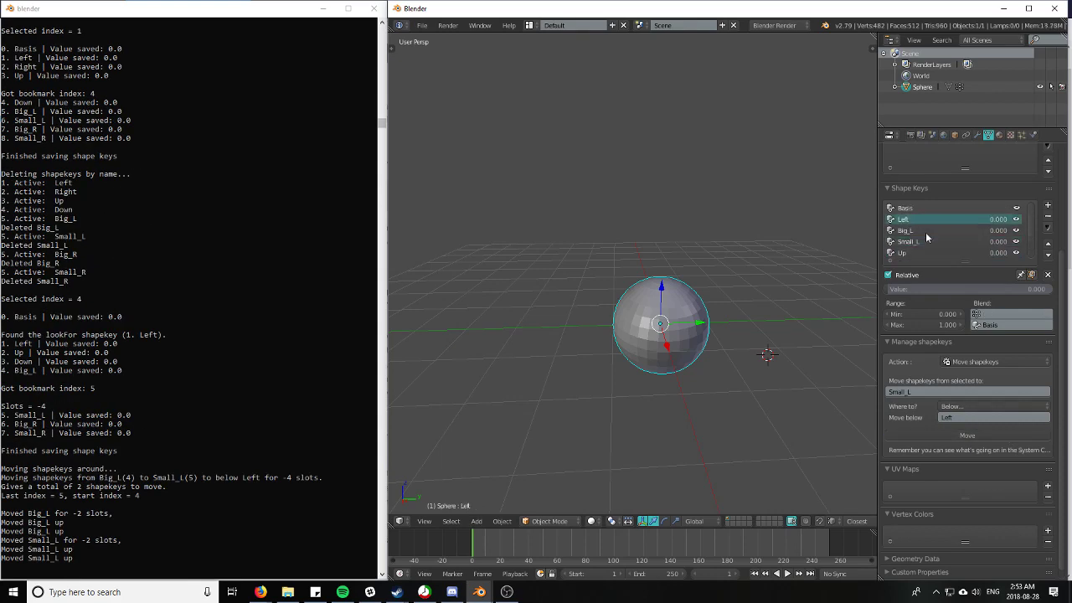
{"action": "left_click", "coordinate": [926, 241]}
{"action": "left_click", "coordinate": [927, 221]}
{"action": "left_click", "coordinate": [930, 240]}
{"action": "left_click", "coordinate": [931, 222]}
{"action": "left_click", "coordinate": [807, 381]}
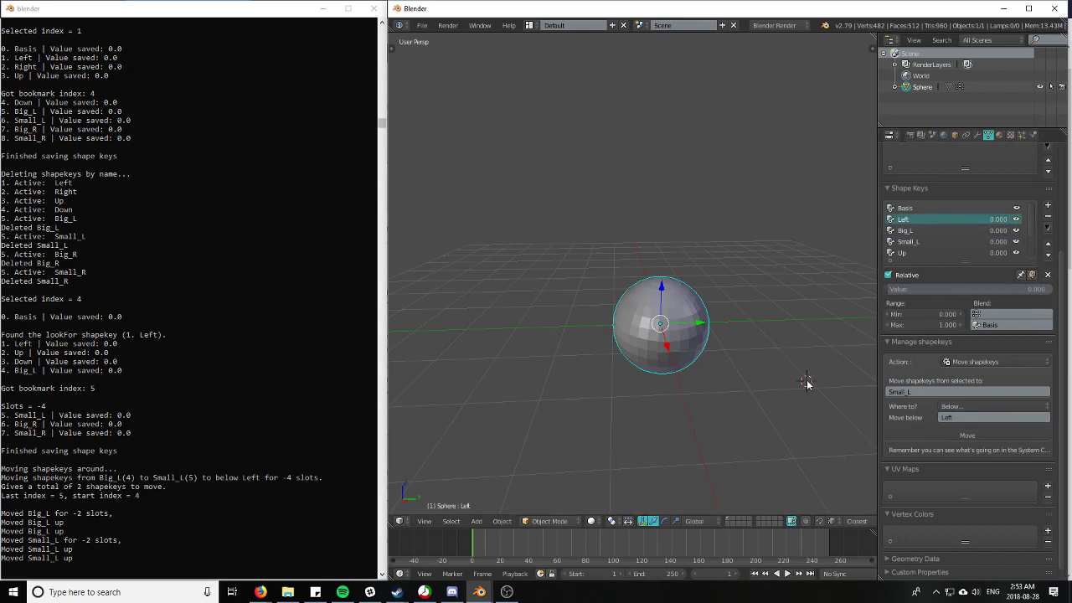
Undo the move of Big_L and Small_L below Left
{"action": "key", "text": "ctrl+z"}
{"action": "key", "text": "ctrl+z"}
{"action": "key", "text": "ctrl+z"}
{"action": "key", "text": "ctrl+z"}
{"action": "key", "text": "ctrl+z"}
{"action": "key", "text": "ctrl+z"}
{"action": "key", "text": "ctrl+z"}
{"action": "key", "text": "ctrl+z"}
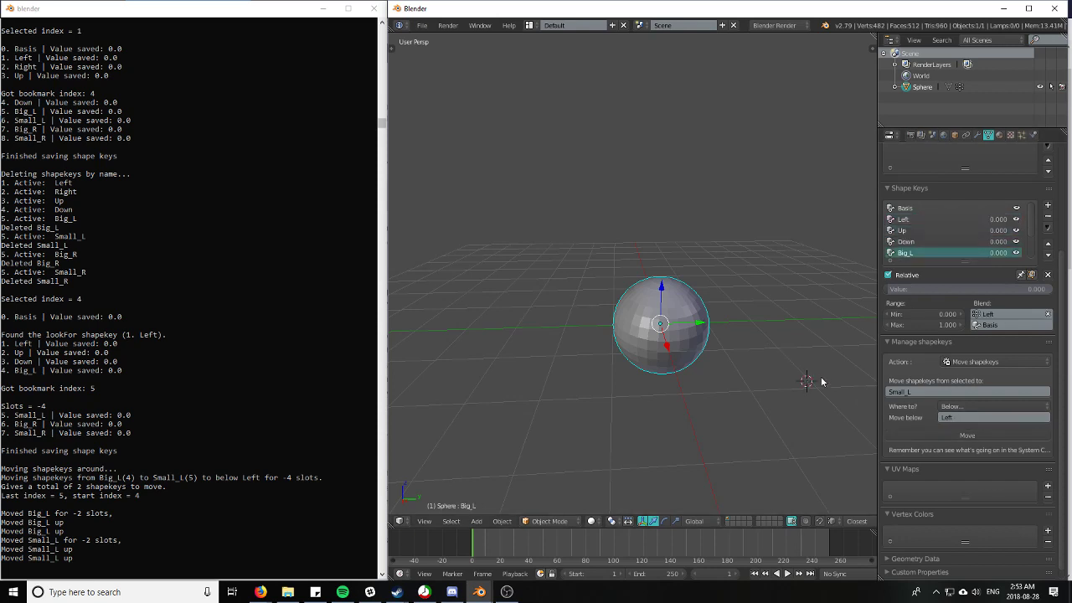
Move the shape keys from Big_L to Small_L up by 3 slots and check the resulting order
{"action": "left_click", "coordinate": [964, 407]}
{"action": "left_click", "coordinate": [962, 392]}
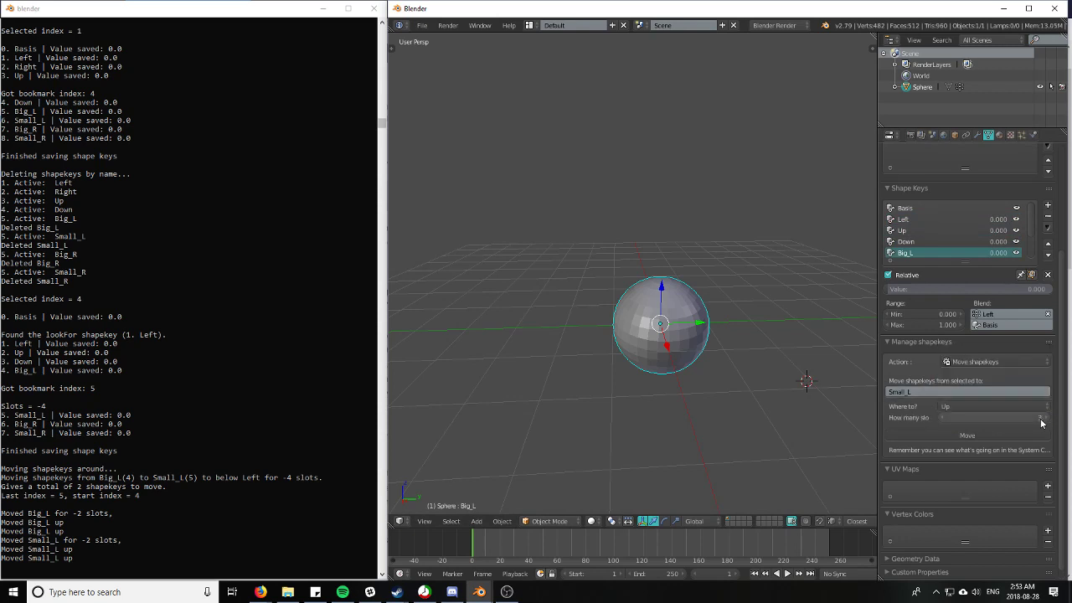
{"action": "scroll", "coordinate": [918, 251], "scroll_direction": "down", "scroll_amount": 3}
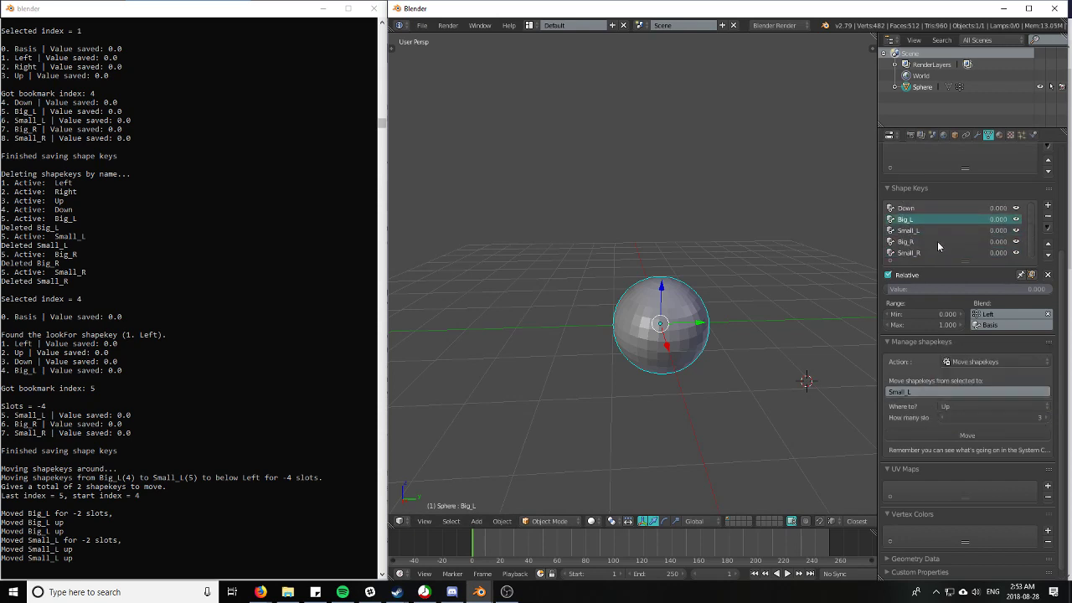
{"action": "left_click", "coordinate": [986, 435]}
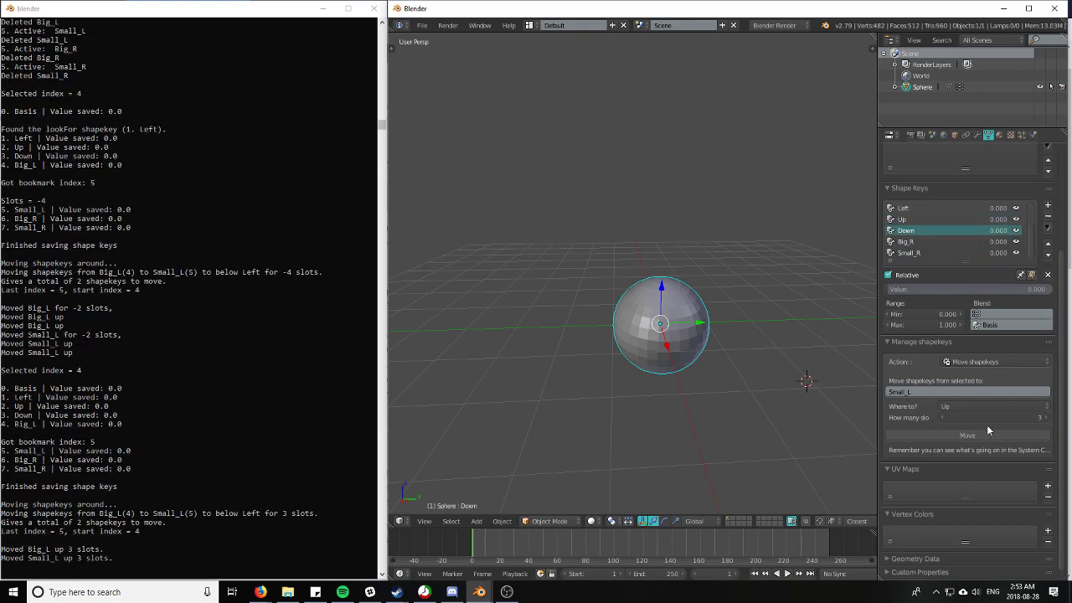
{"action": "scroll", "coordinate": [961, 236], "scroll_direction": "up", "scroll_amount": 3}
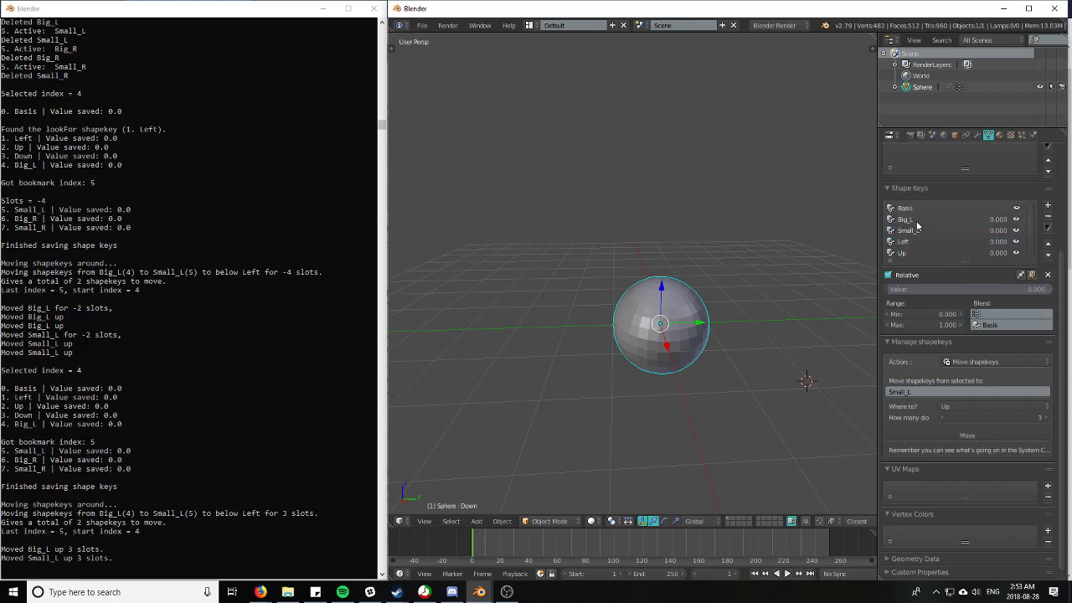
{"action": "left_click", "coordinate": [935, 241]}
{"action": "left_click", "coordinate": [938, 230]}
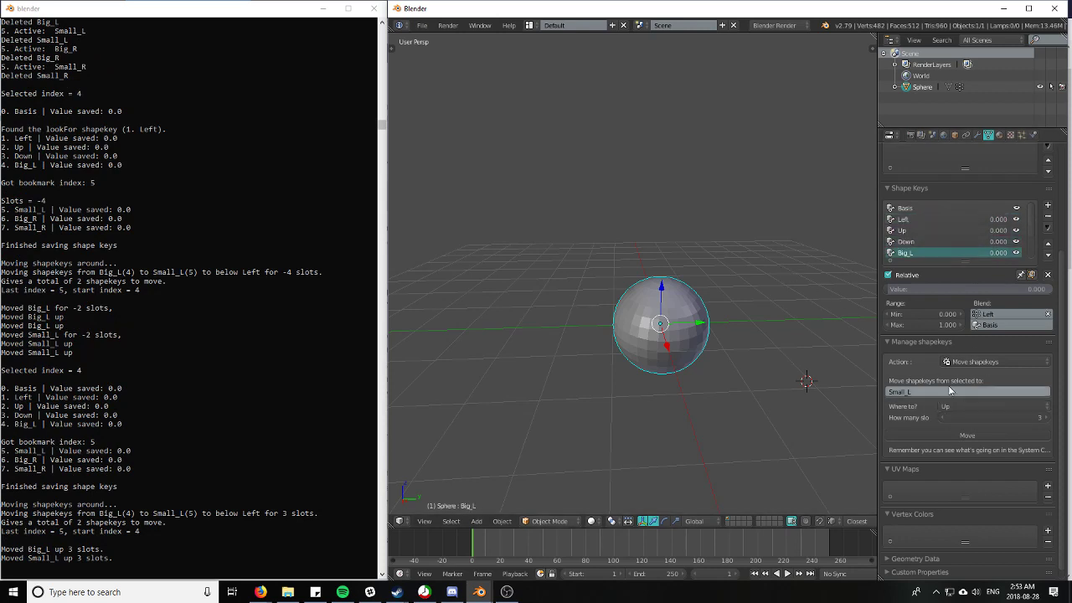
Use Rename shapekeys to replace "_L" with "_Left" in the shape key names, and undo the rename
{"action": "scroll", "coordinate": [941, 225], "scroll_direction": "down", "scroll_amount": 3}
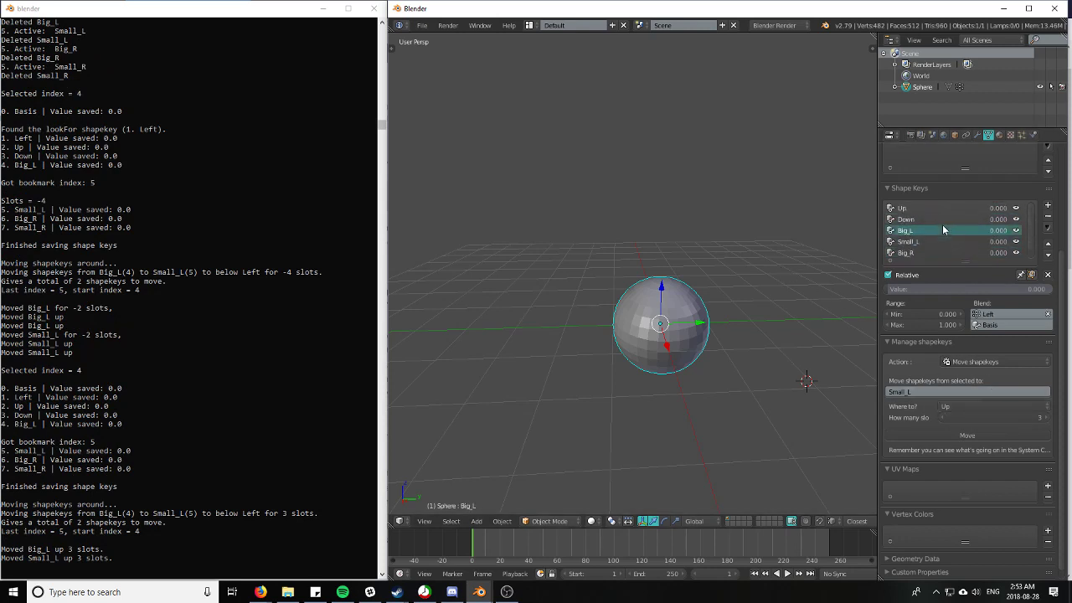
{"action": "left_click", "coordinate": [998, 361]}
{"action": "left_click", "coordinate": [994, 340]}
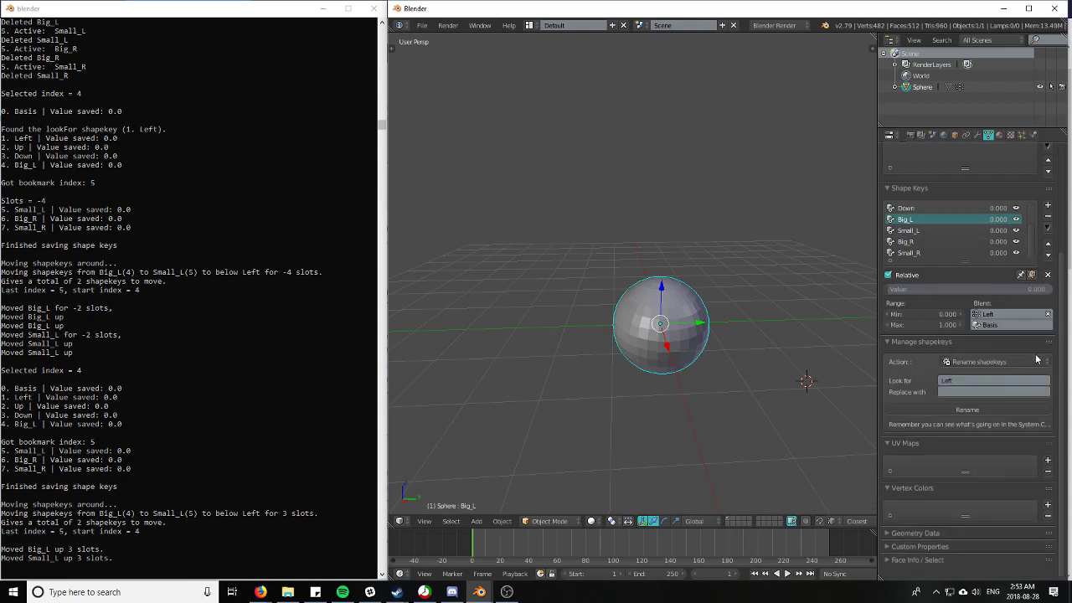
{"action": "left_click", "coordinate": [970, 380]}
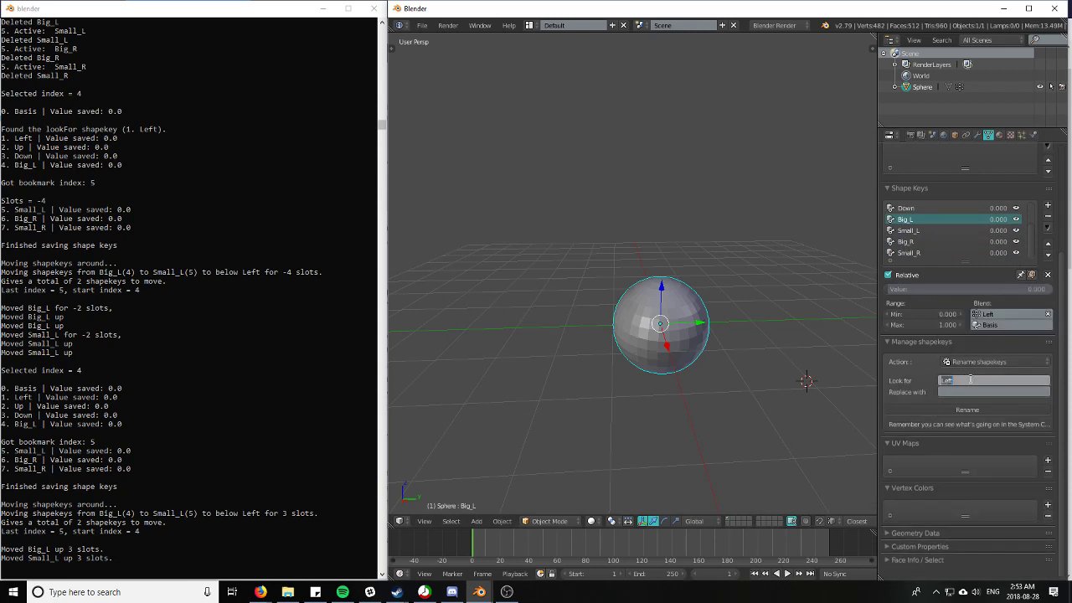
{"action": "left_click", "coordinate": [1023, 390]}
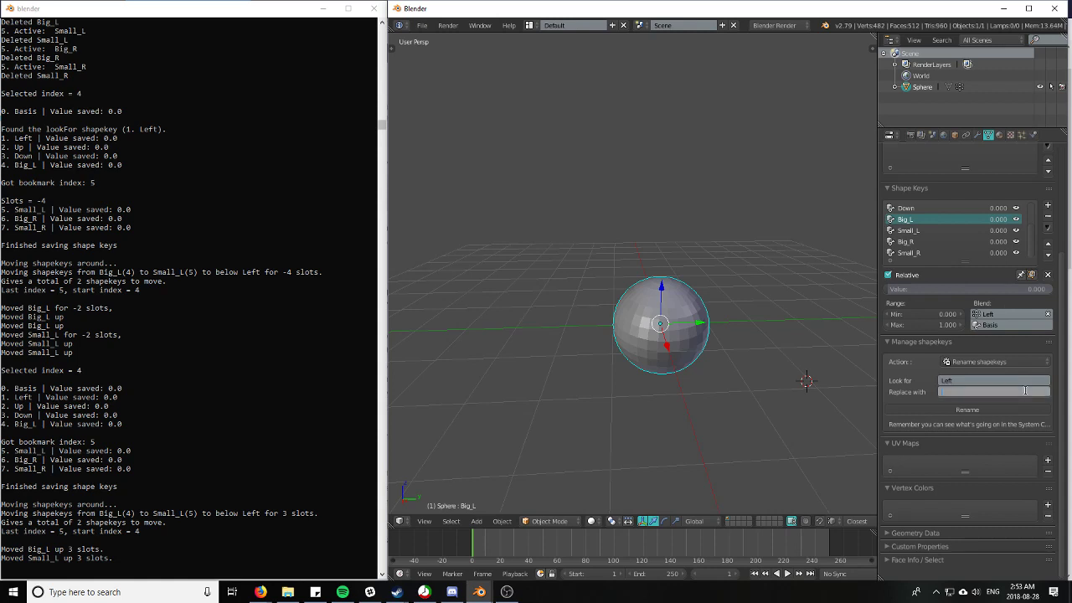
{"action": "left_click", "coordinate": [964, 379]}
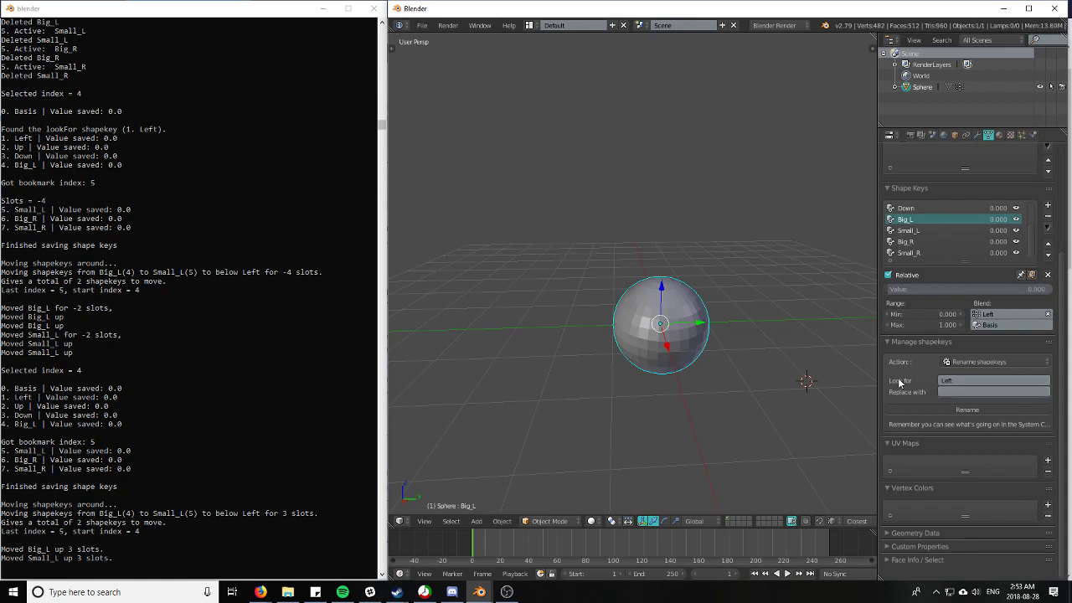
{"action": "key", "text": "BackSpace"}
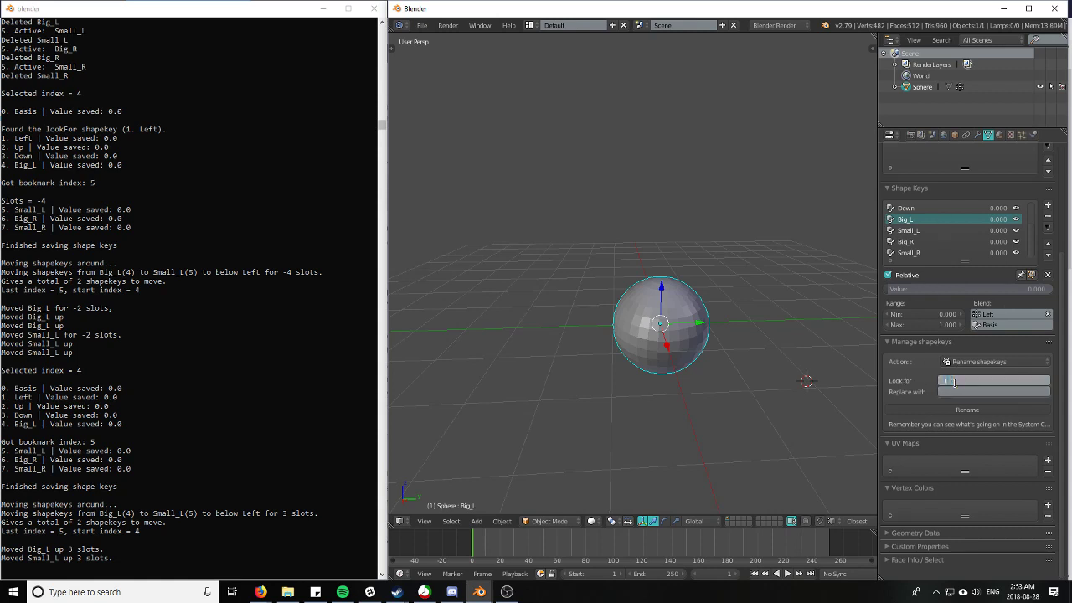
{"action": "key", "text": "Tab"}
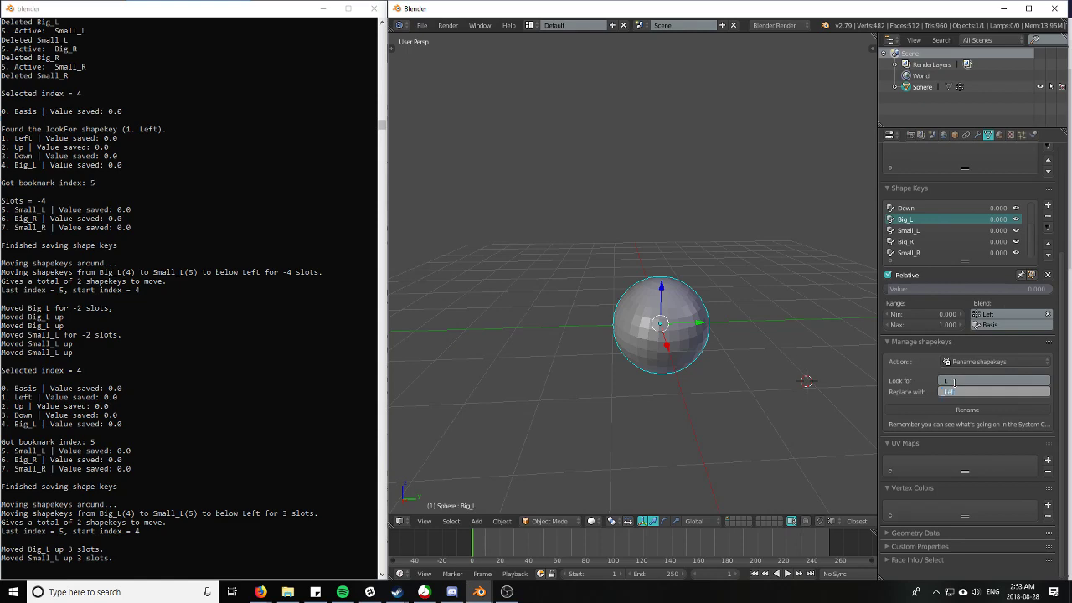
{"action": "left_click", "coordinate": [971, 407]}
{"action": "left_click", "coordinate": [969, 409]}
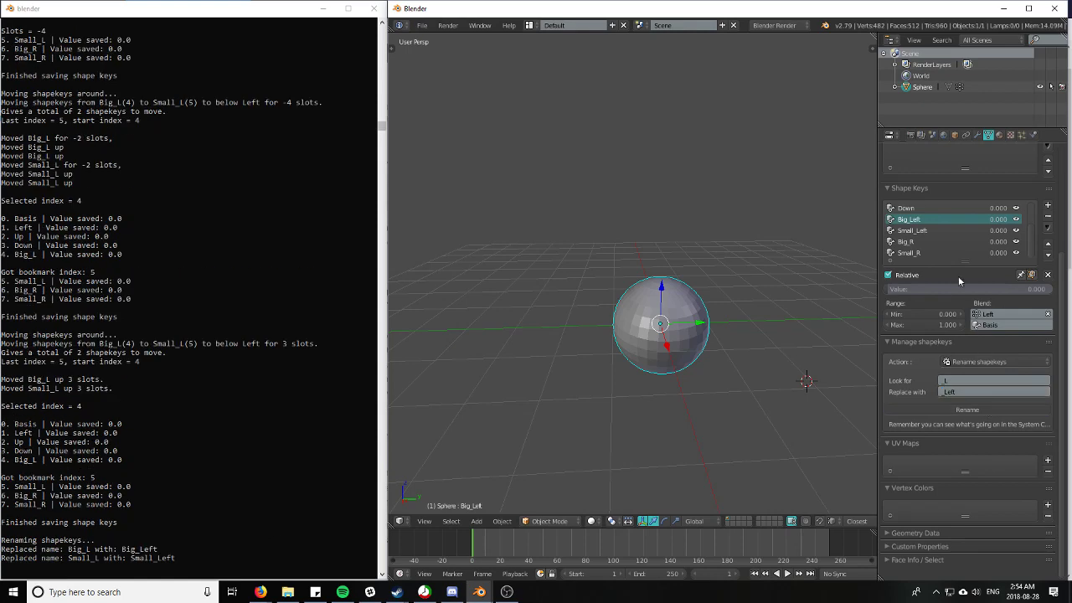
{"action": "key", "text": "ctrl+z"}
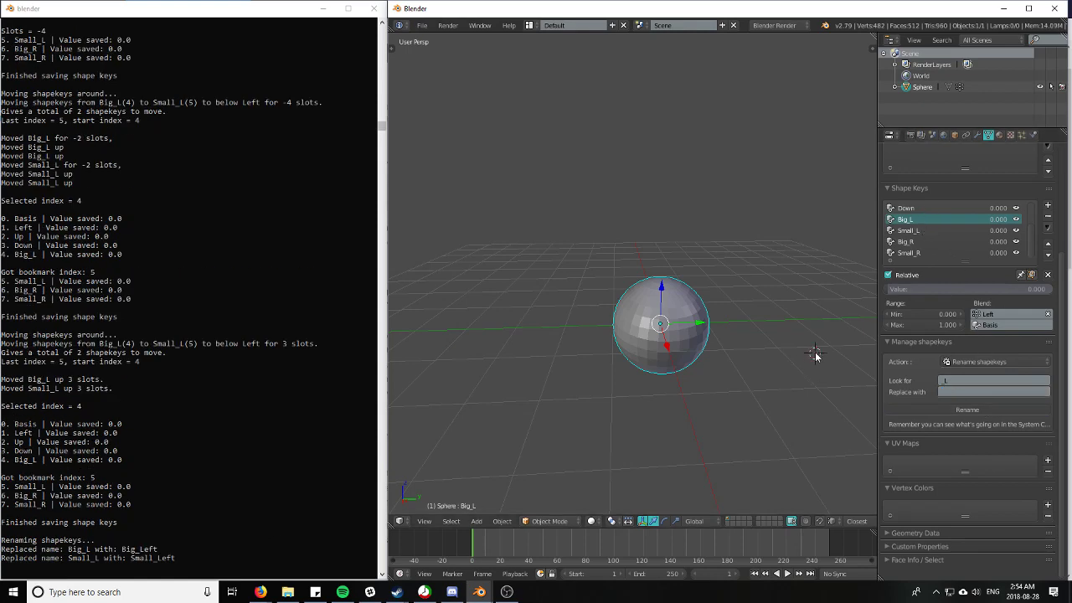
Set the shape key action to Apply shapekeys and pin Big_L to show its full shape on the sphere
{"action": "left_click", "coordinate": [1004, 362]}
{"action": "left_click", "coordinate": [997, 348]}
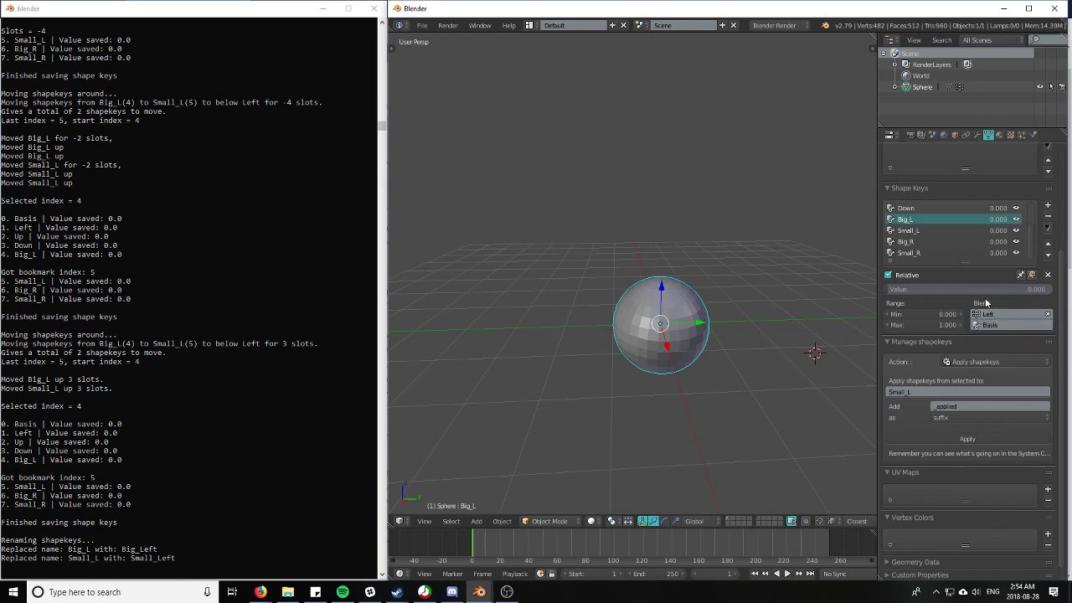
{"action": "left_click", "coordinate": [1020, 274]}
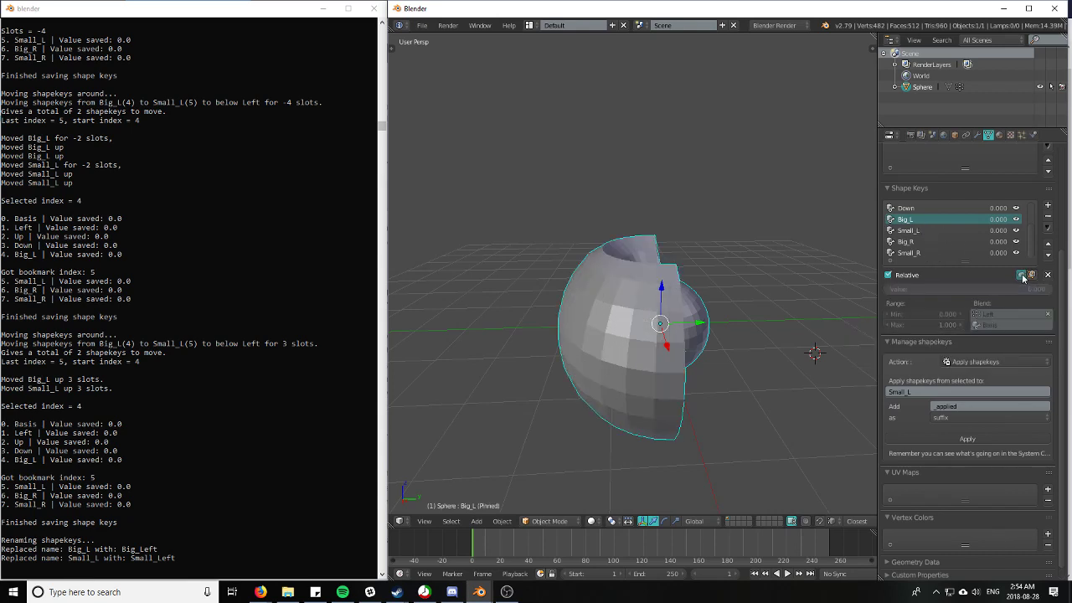
{"action": "left_click", "coordinate": [1020, 275]}
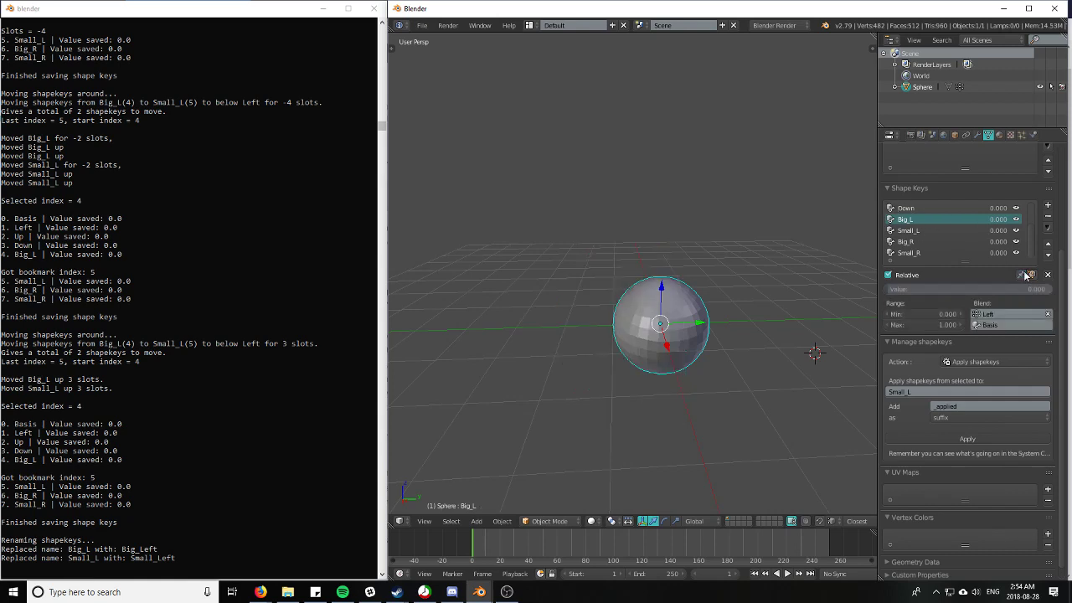
{"action": "left_click", "coordinate": [1020, 274]}
{"action": "left_click", "coordinate": [1020, 274]}
{"action": "left_click", "coordinate": [1021, 274]}
{"action": "left_click", "coordinate": [1020, 275]}
{"action": "left_click", "coordinate": [1020, 274]}
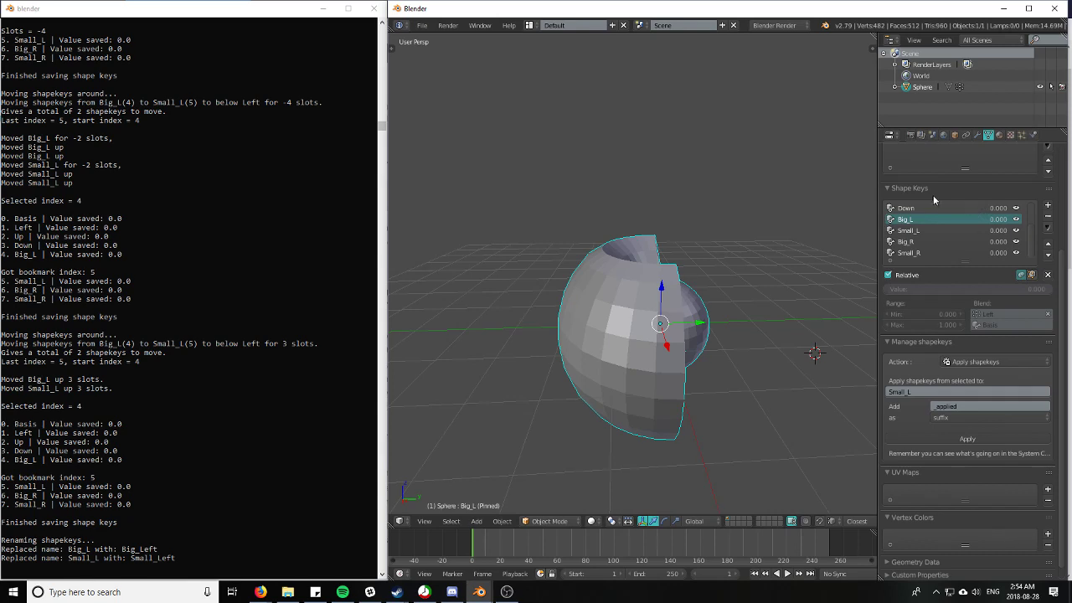
Preview the pinned shapes of Small_L, Big_R and Small_R, and return to Big_L
{"action": "left_click", "coordinate": [930, 229]}
{"action": "left_click", "coordinate": [935, 241]}
{"action": "left_click", "coordinate": [935, 252]}
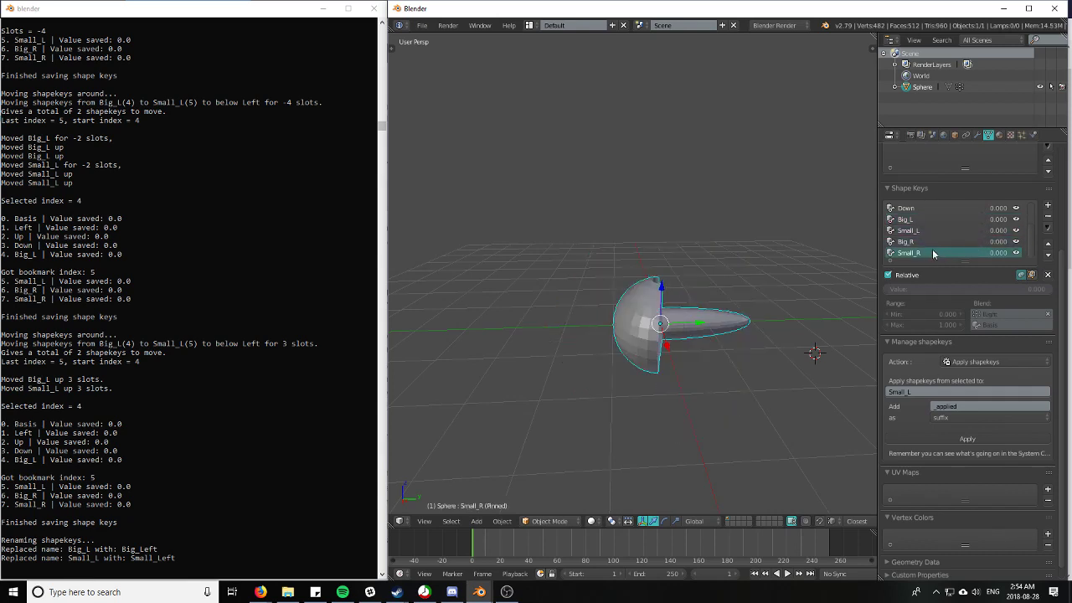
{"action": "left_click", "coordinate": [912, 220]}
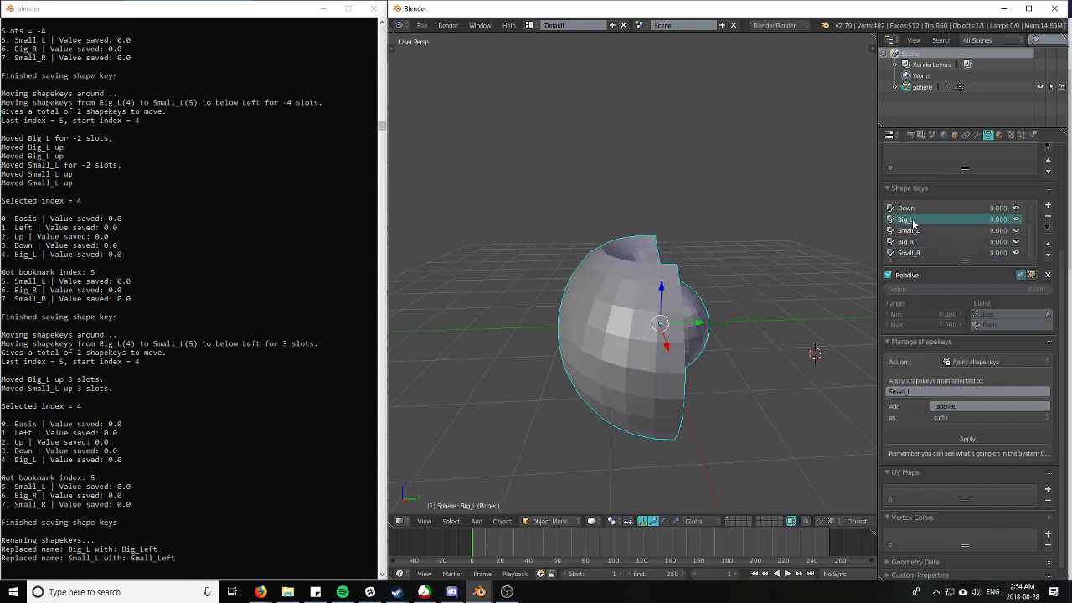
Compare Big_L with and without its Left vertex group from several angles, restoring the group each time
{"action": "left_click", "coordinate": [1048, 315]}
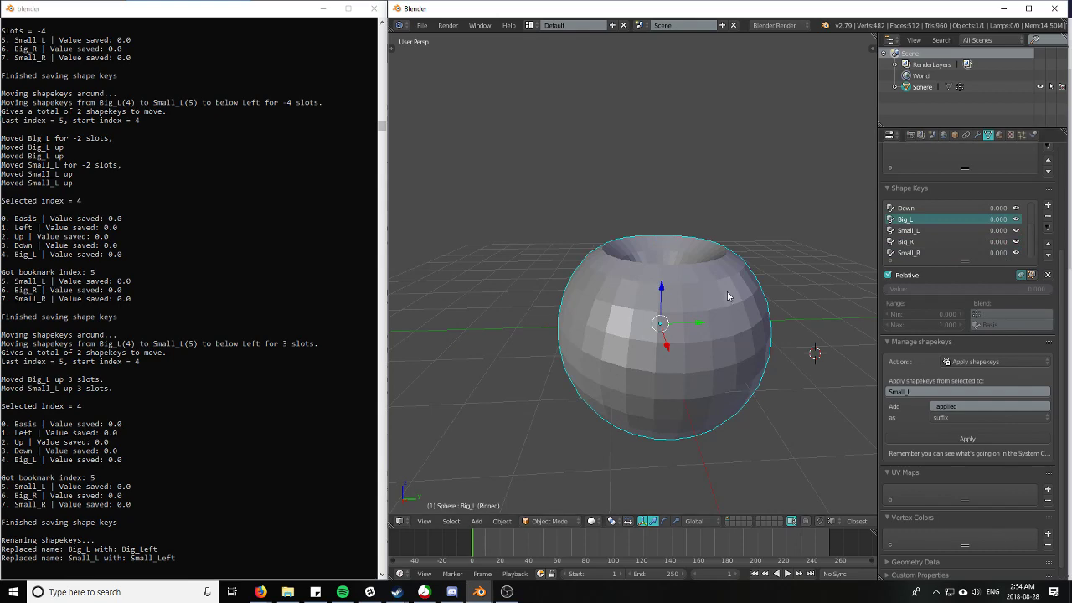
{"action": "middle_click_drag", "start_coordinate": [727, 295], "coordinate": [801, 311]}
{"action": "left_click", "coordinate": [989, 314]}
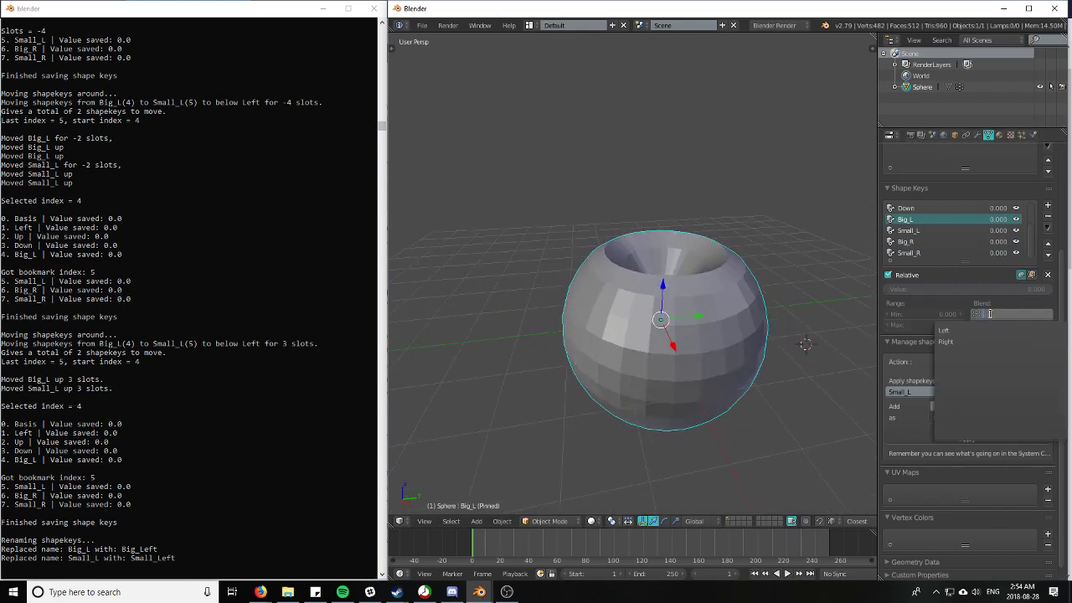
{"action": "left_click", "coordinate": [984, 328]}
{"action": "middle_click_drag", "start_coordinate": [829, 319], "coordinate": [608, 214]}
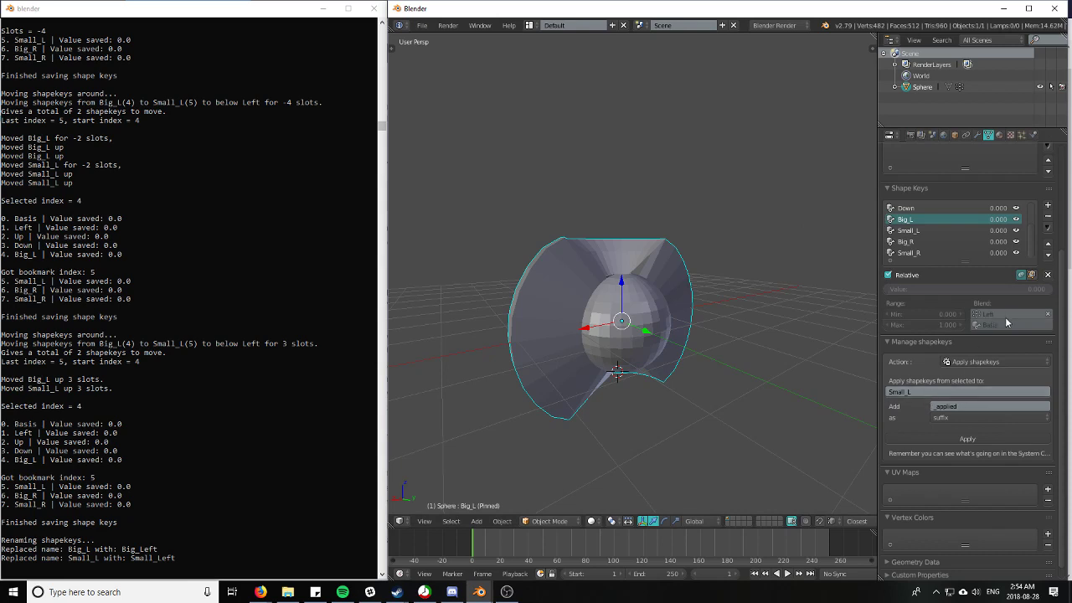
{"action": "left_click", "coordinate": [1047, 314]}
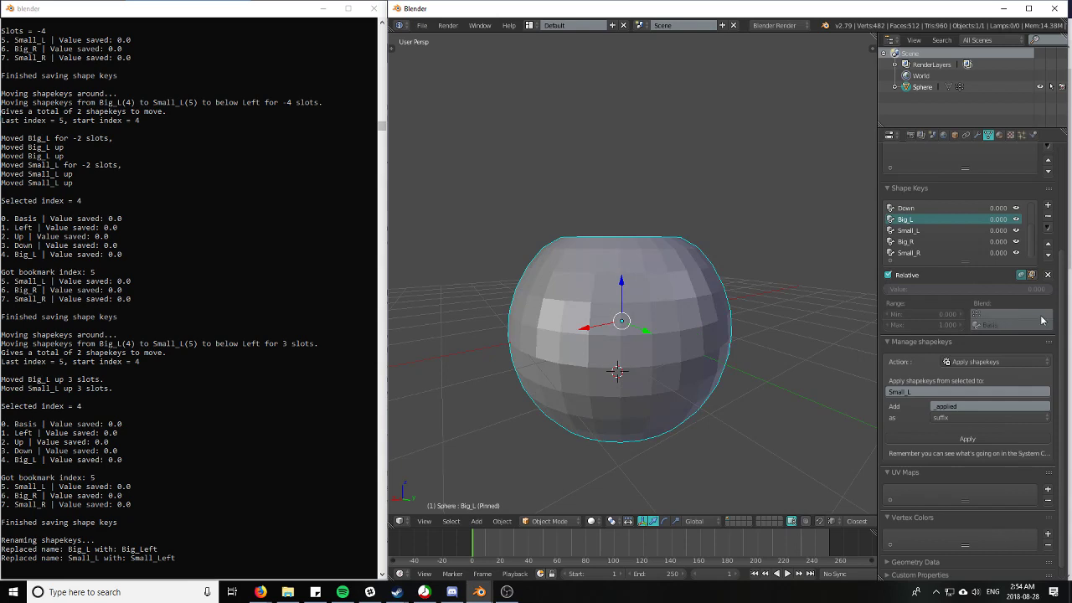
{"action": "key", "text": "ctrl+z"}
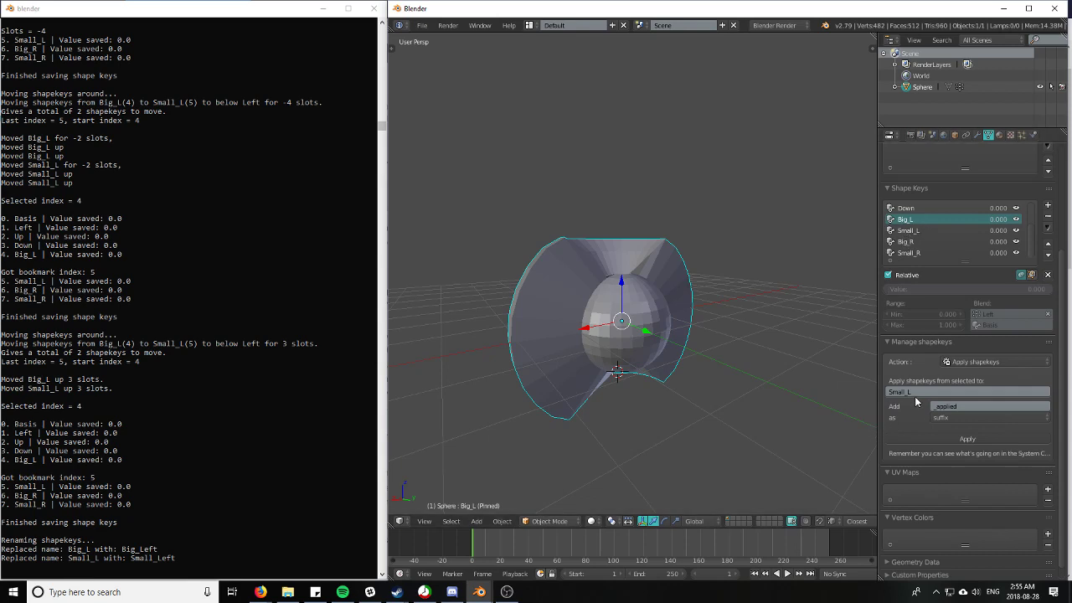
Unpin the shape and apply the shape keys from Big_L to Small_R, adding "_applied" as a suffix
{"action": "left_click", "coordinate": [886, 390]}
{"action": "type", "text": "Sm"}
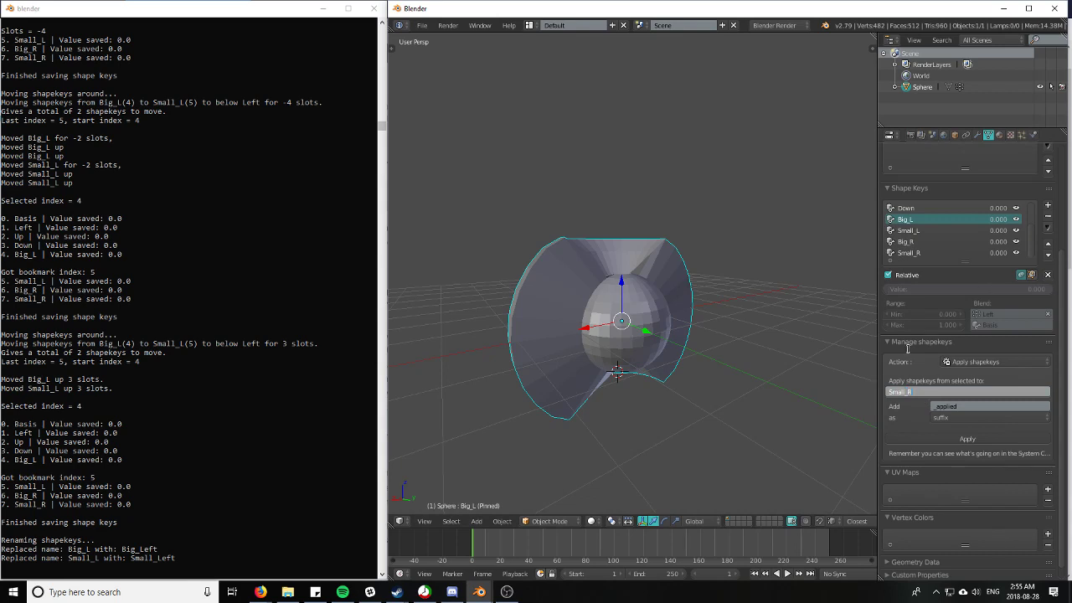
{"action": "left_click", "coordinate": [1021, 275]}
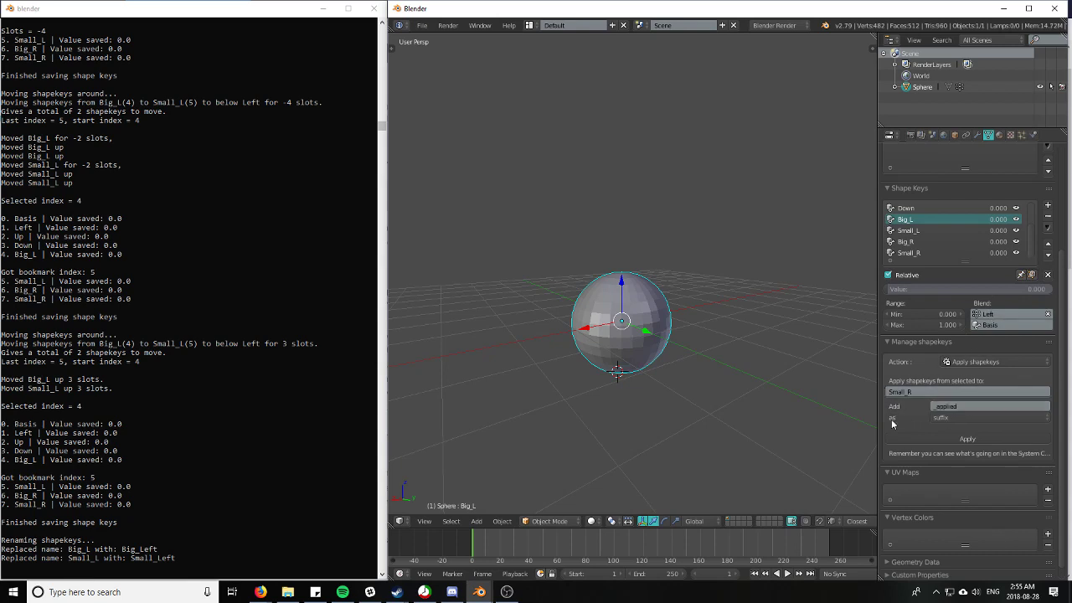
{"action": "left_click", "coordinate": [957, 418]}
{"action": "left_click", "coordinate": [949, 418]}
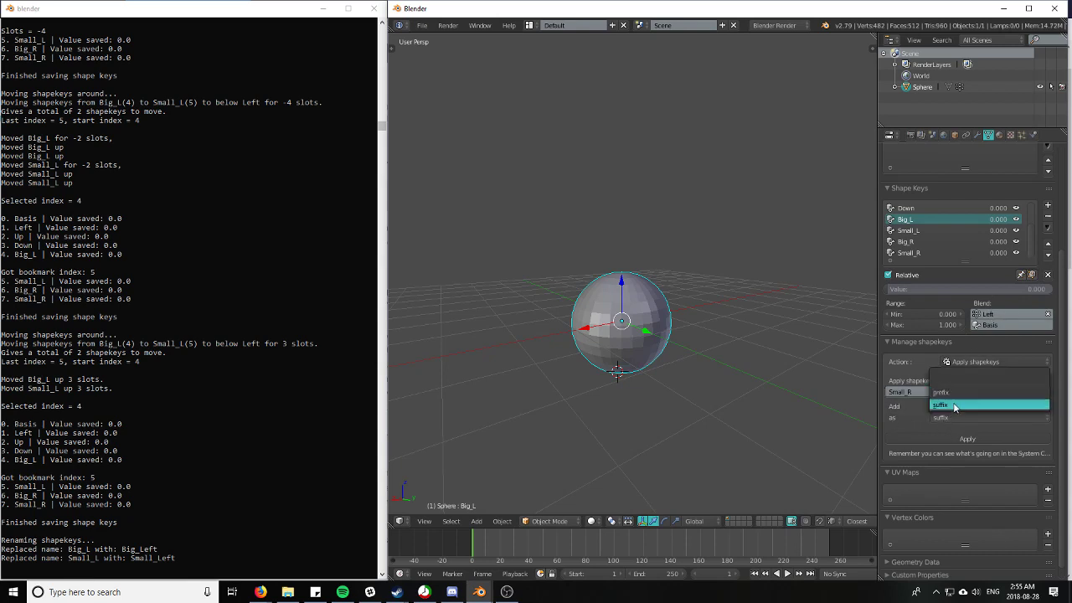
{"action": "left_click", "coordinate": [952, 405]}
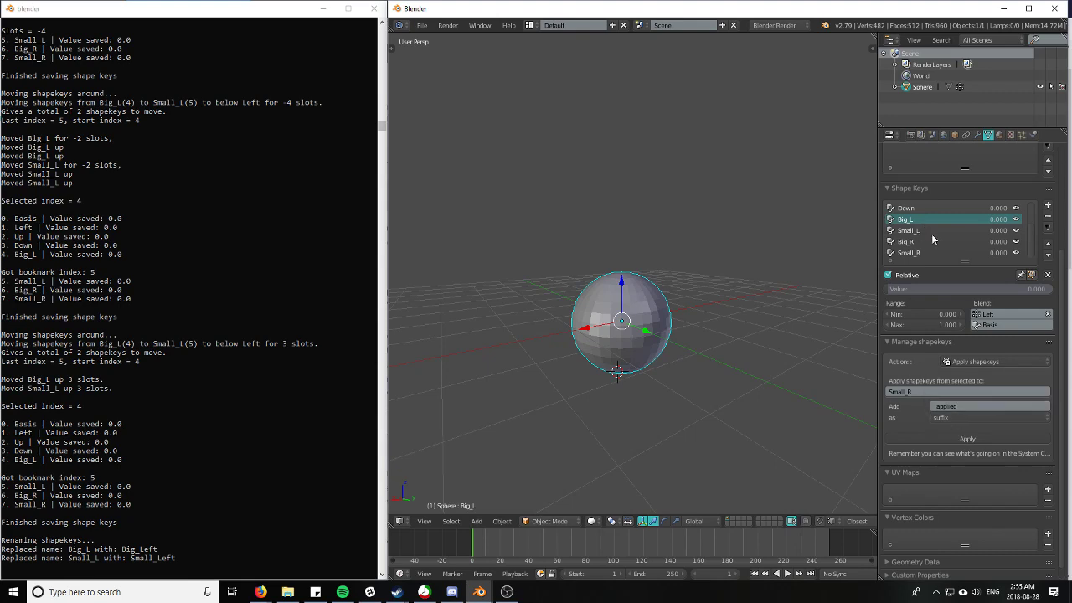
{"action": "left_click", "coordinate": [966, 437]}
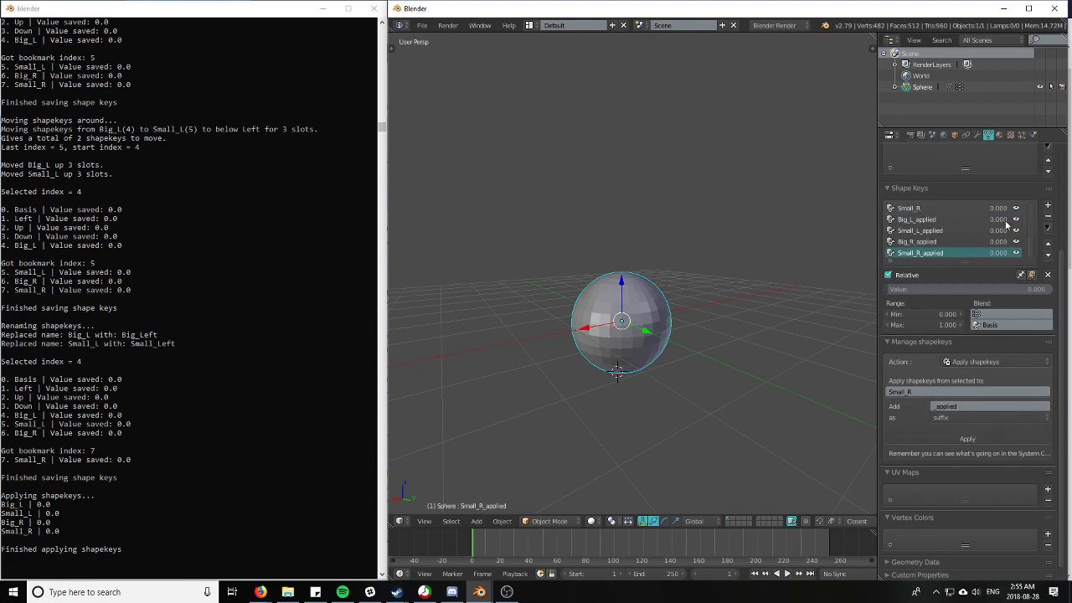
Pin the active shape key and inspect the shapes of Big_L_applied, Small_L_applied, Big_R_applied and Small_R_applied
{"action": "left_click", "coordinate": [1020, 274]}
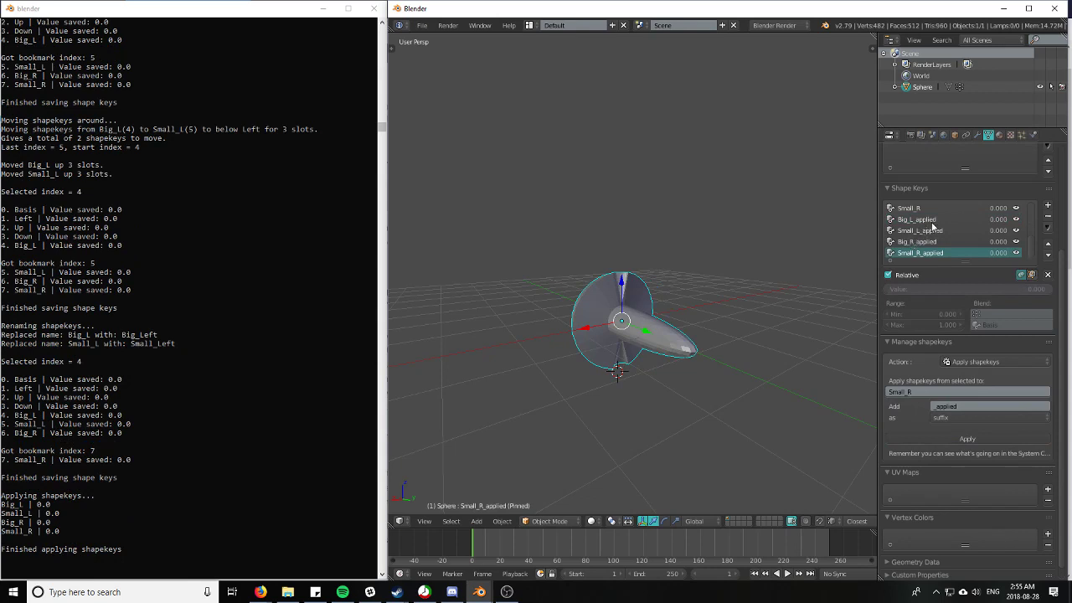
{"action": "left_click", "coordinate": [934, 219]}
{"action": "left_click", "coordinate": [938, 231]}
{"action": "left_click", "coordinate": [938, 221]}
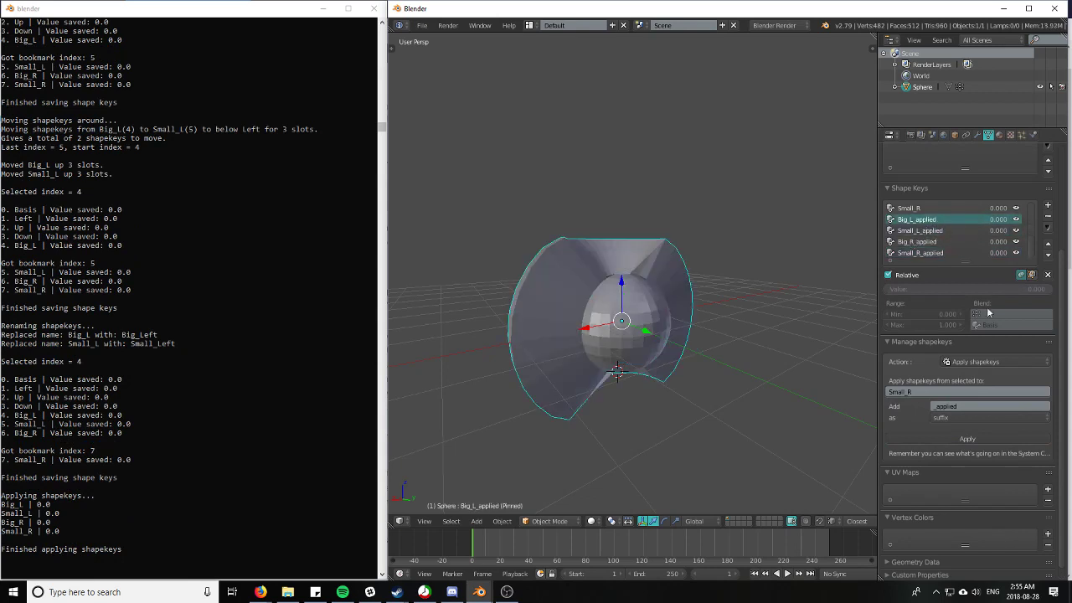
{"action": "middle_click_drag", "start_coordinate": [650, 342], "coordinate": [820, 355]}
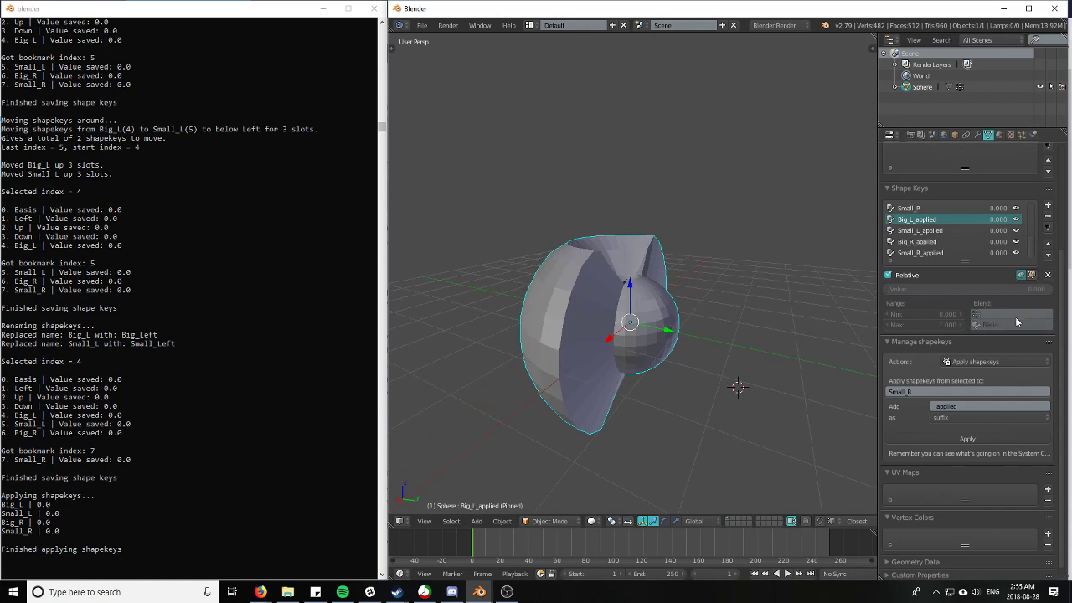
{"action": "left_click", "coordinate": [921, 231]}
{"action": "left_click", "coordinate": [930, 252]}
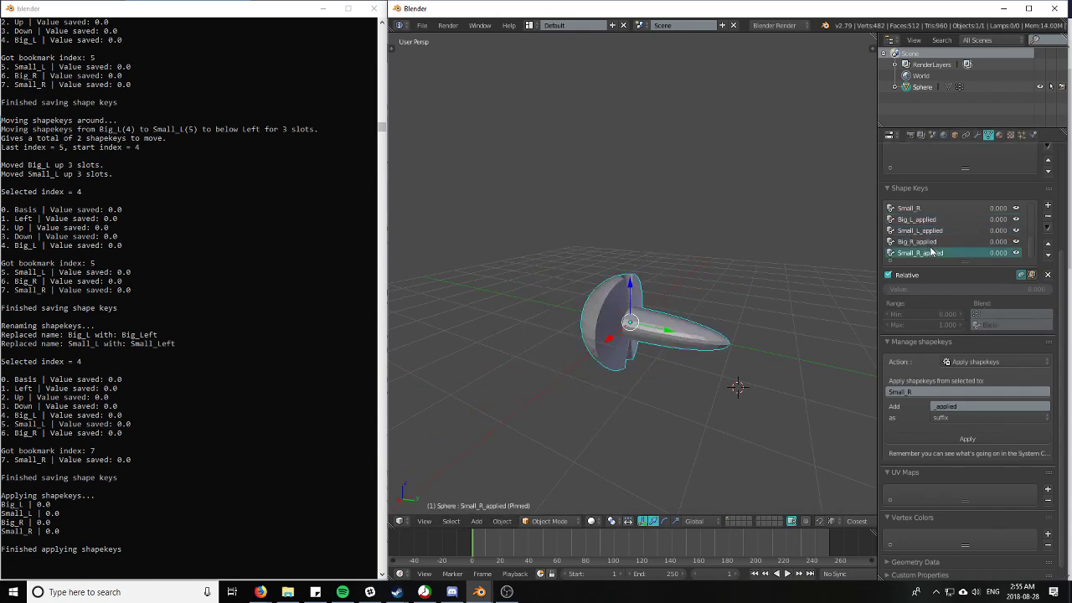
{"action": "left_click", "coordinate": [936, 241]}
{"action": "left_click", "coordinate": [944, 231]}
Compare the pinned shapes of Small_R and Small_R_applied by alternating between them
{"action": "left_click", "coordinate": [943, 209]}
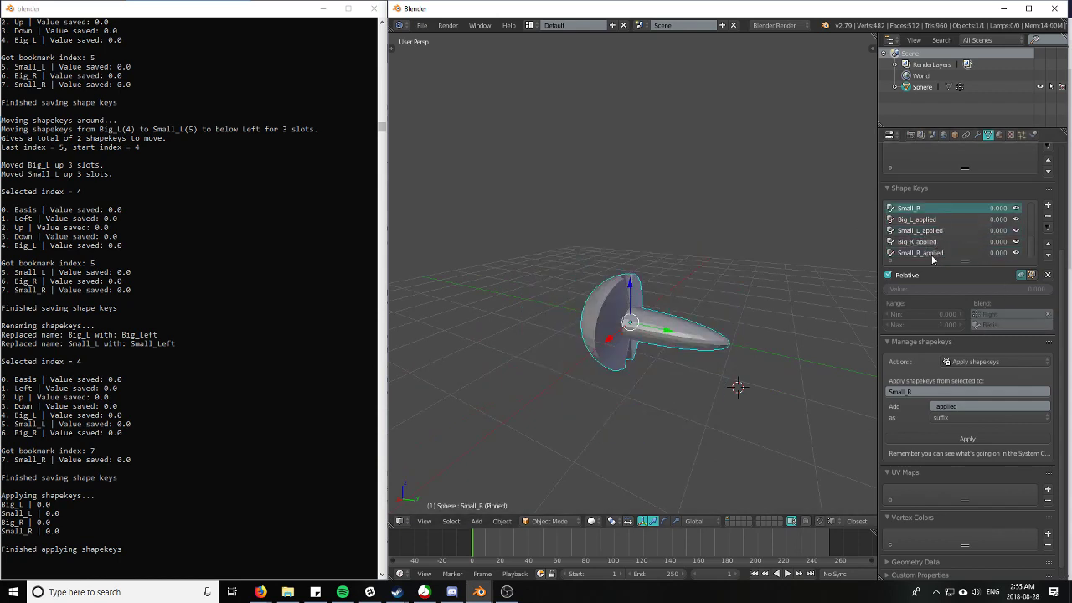
{"action": "left_click", "coordinate": [930, 254]}
{"action": "left_click", "coordinate": [929, 210]}
{"action": "left_click", "coordinate": [929, 251]}
{"action": "left_click", "coordinate": [930, 214]}
{"action": "left_click", "coordinate": [940, 251]}
{"action": "left_click", "coordinate": [933, 212]}
{"action": "left_click", "coordinate": [934, 251]}
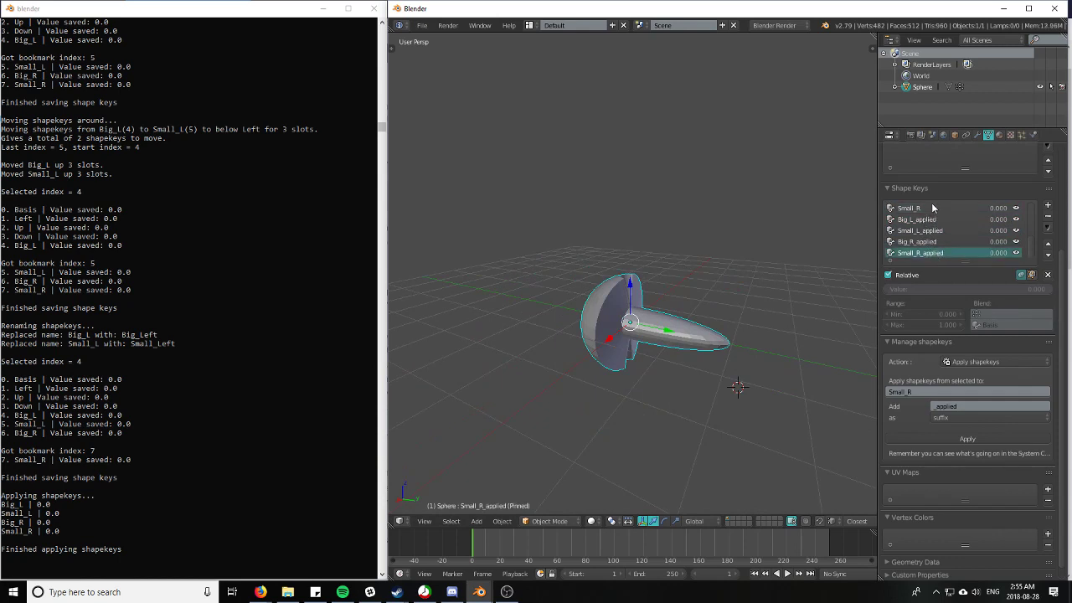
{"action": "left_click", "coordinate": [934, 208]}
{"action": "left_click", "coordinate": [948, 256]}
{"action": "left_click", "coordinate": [927, 212]}
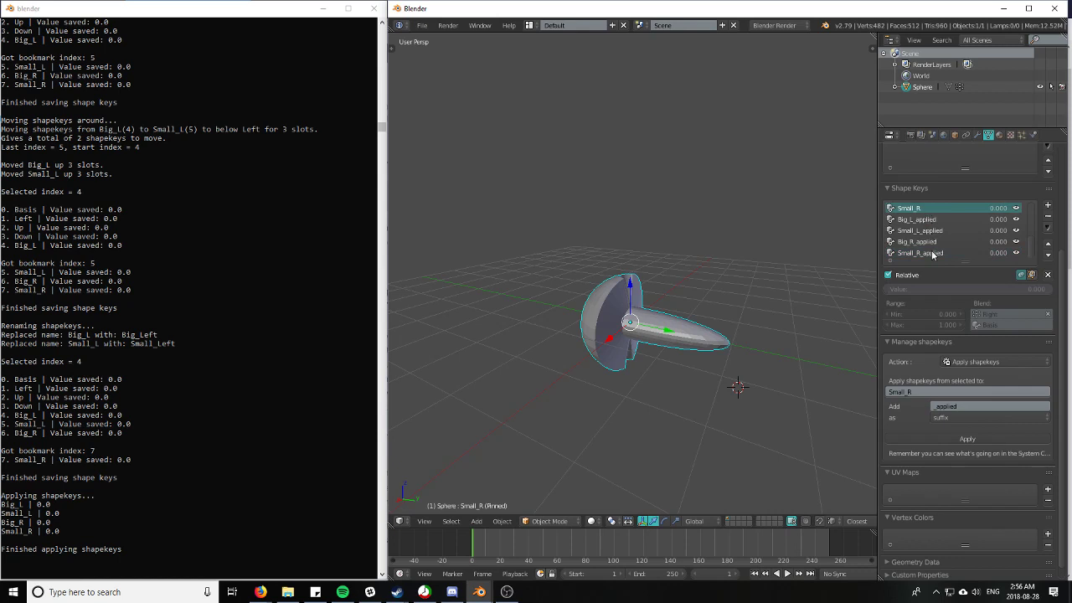
{"action": "left_click", "coordinate": [932, 254]}
{"action": "left_click", "coordinate": [941, 211]}
{"action": "left_click", "coordinate": [929, 252]}
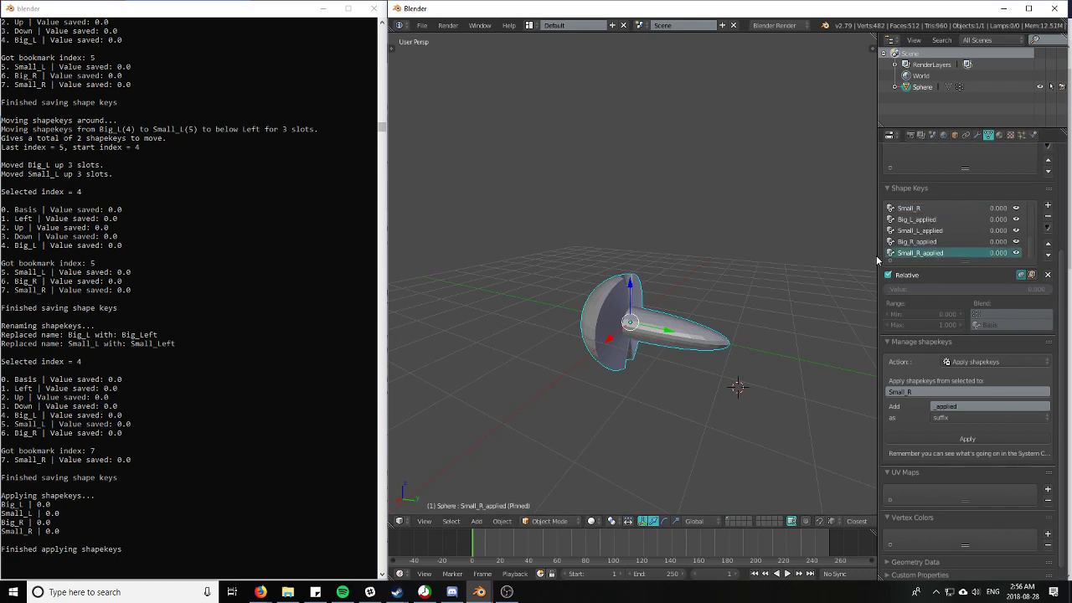
Set the Manage shapekeys action to Delete shapekeys and select the Basis shape key to show the undeformed sphere
{"action": "left_click", "coordinate": [978, 363]}
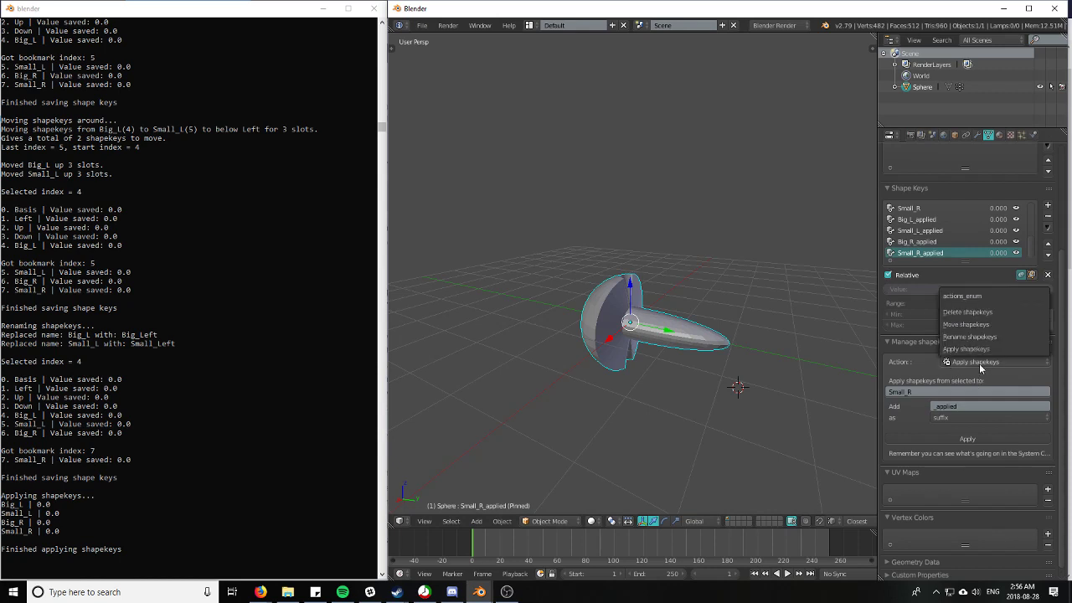
{"action": "left_click", "coordinate": [971, 318]}
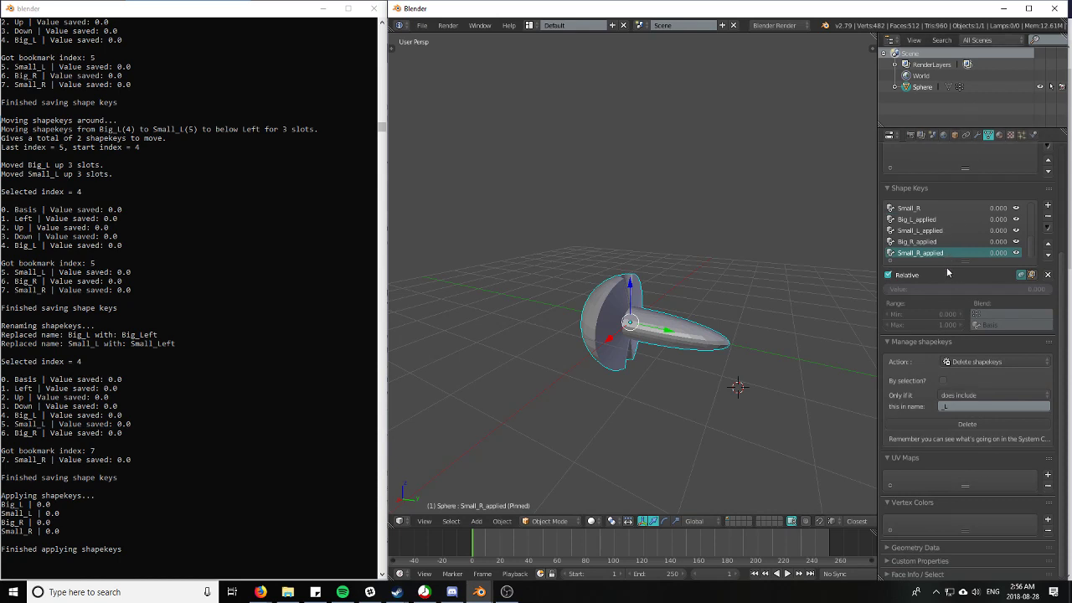
{"action": "scroll", "coordinate": [974, 237], "scroll_direction": "up", "scroll_amount": 5}
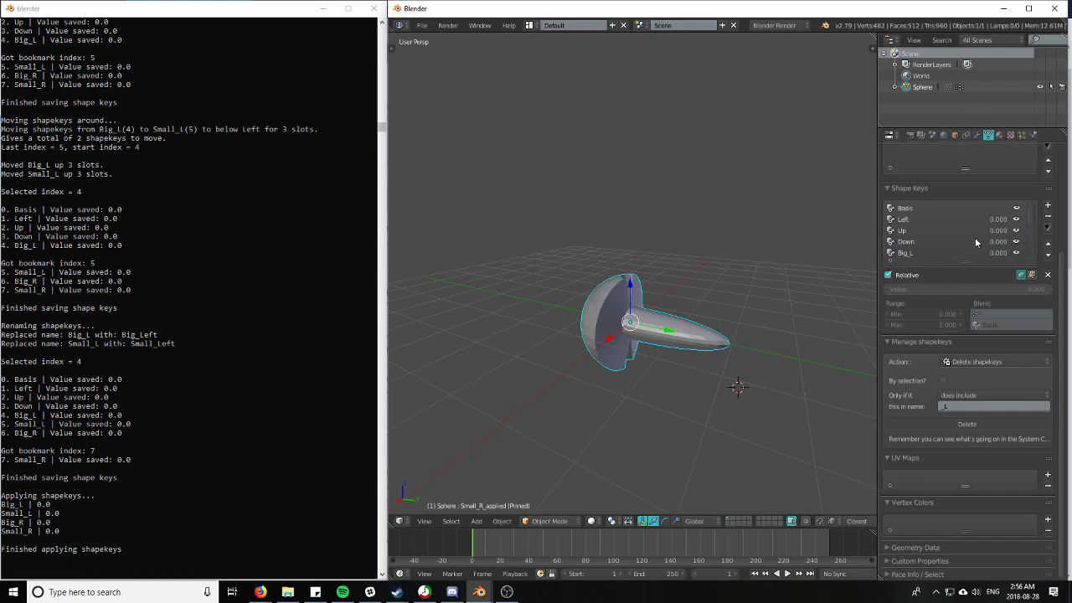
{"action": "left_click", "coordinate": [916, 210]}
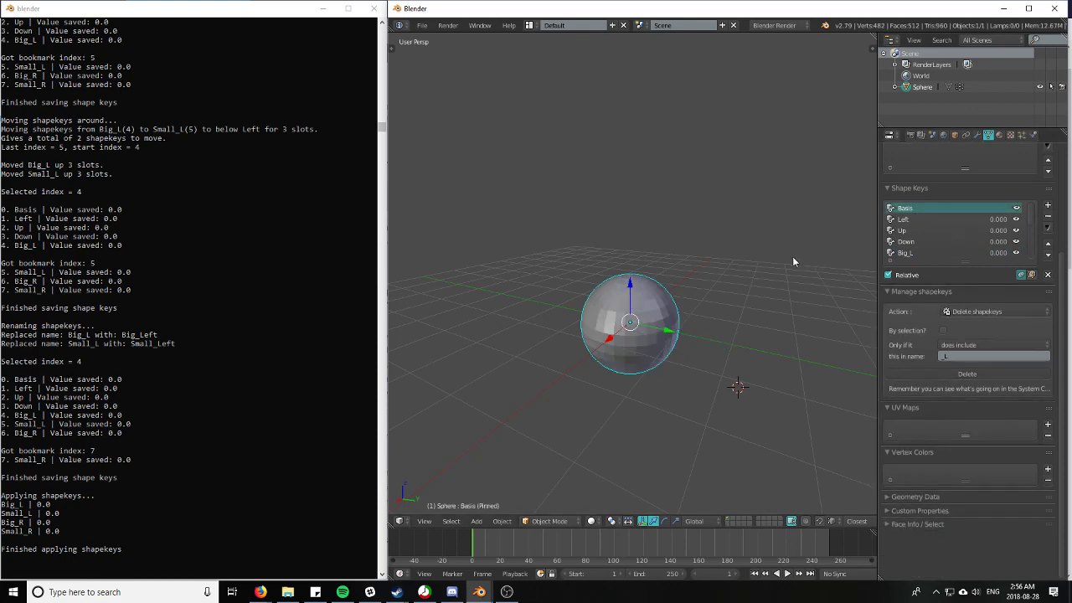
{"action": "middle_click_drag", "start_coordinate": [794, 262], "coordinate": [775, 287]}
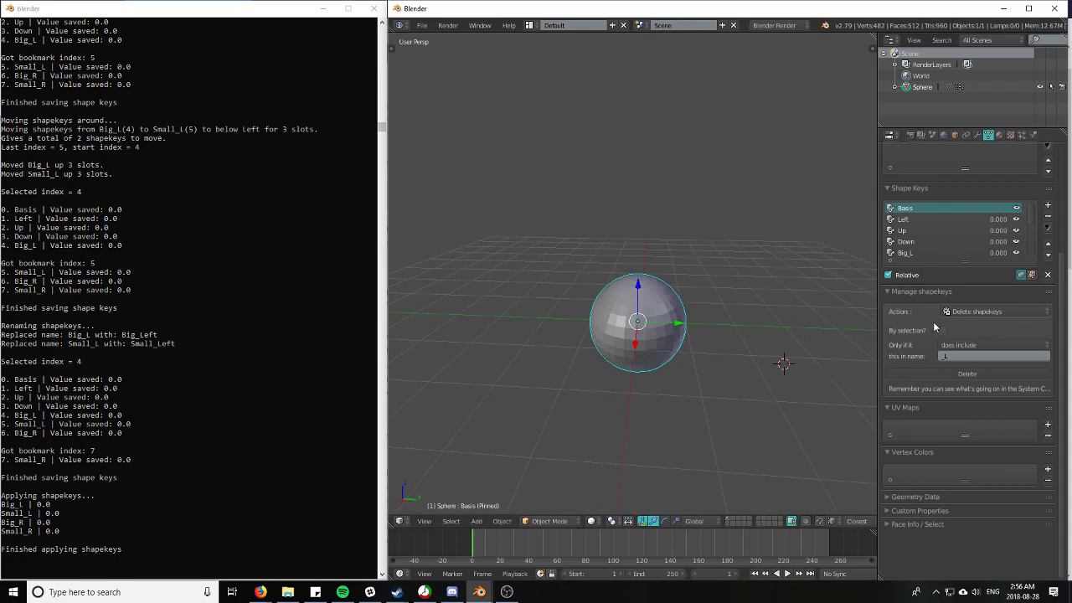
Set the Manage shapekeys action back to Apply shapekeys
{"action": "left_click", "coordinate": [990, 311]}
{"action": "left_click", "coordinate": [990, 311]}
{"action": "left_click", "coordinate": [990, 311]}
{"action": "left_click", "coordinate": [985, 299]}
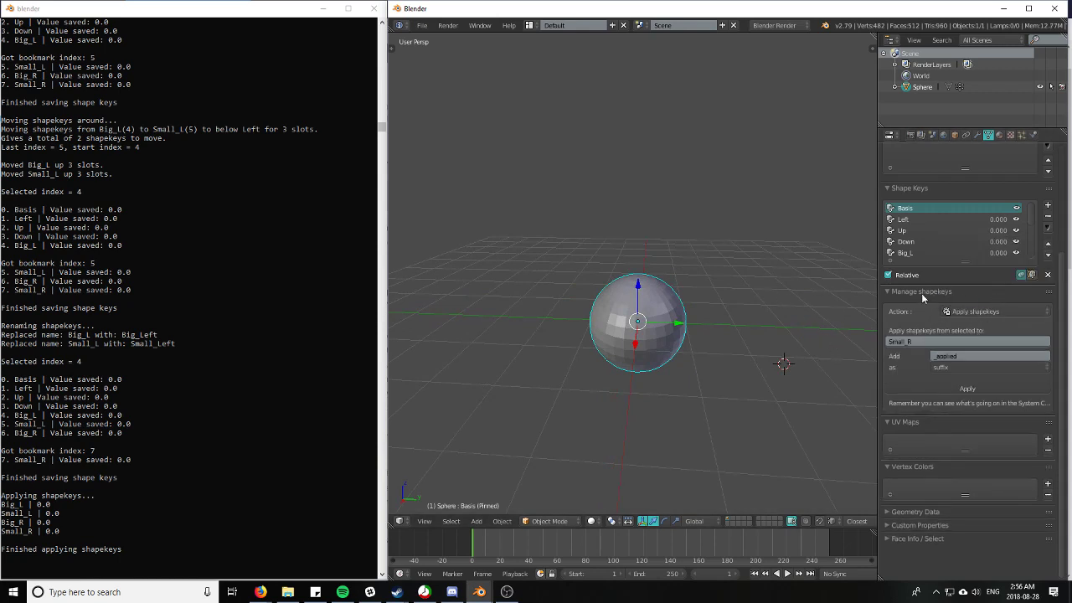
Switch to Firefox and look over the Shape Key Manager documentation on its Blender Market product page
{"action": "key", "text": "alt+Tab"}
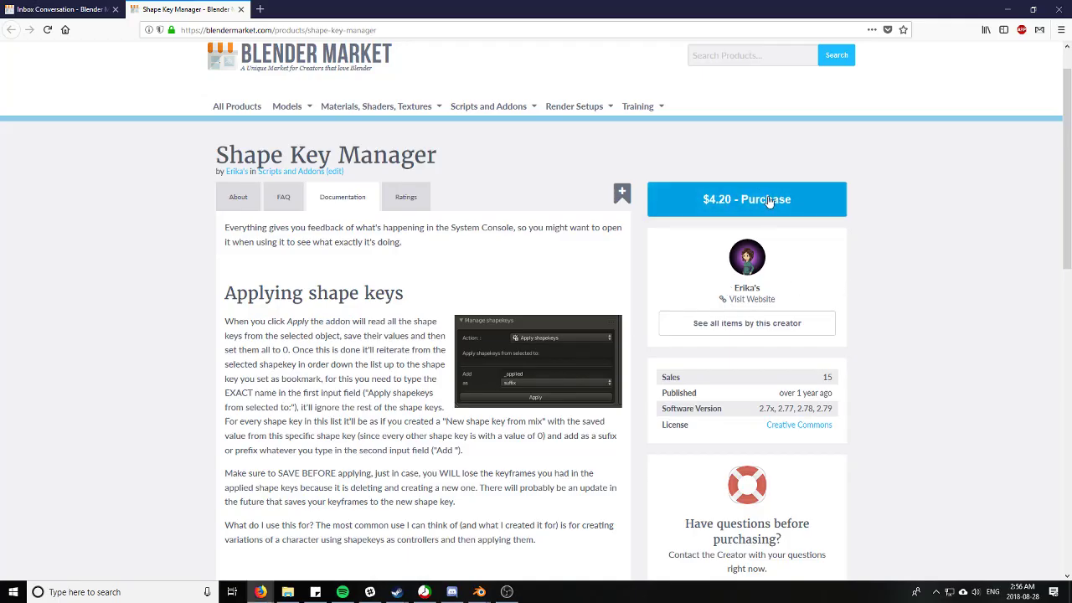
{"action": "scroll", "coordinate": [921, 326], "scroll_direction": "down", "scroll_amount": 5}
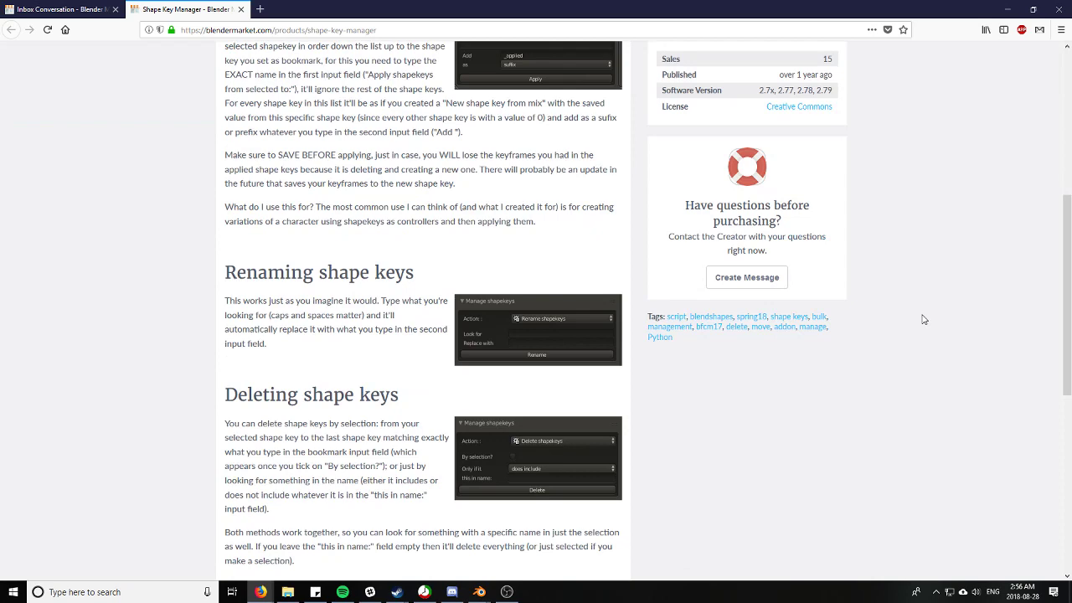
{"action": "scroll", "coordinate": [926, 330], "scroll_direction": "up", "scroll_amount": 5}
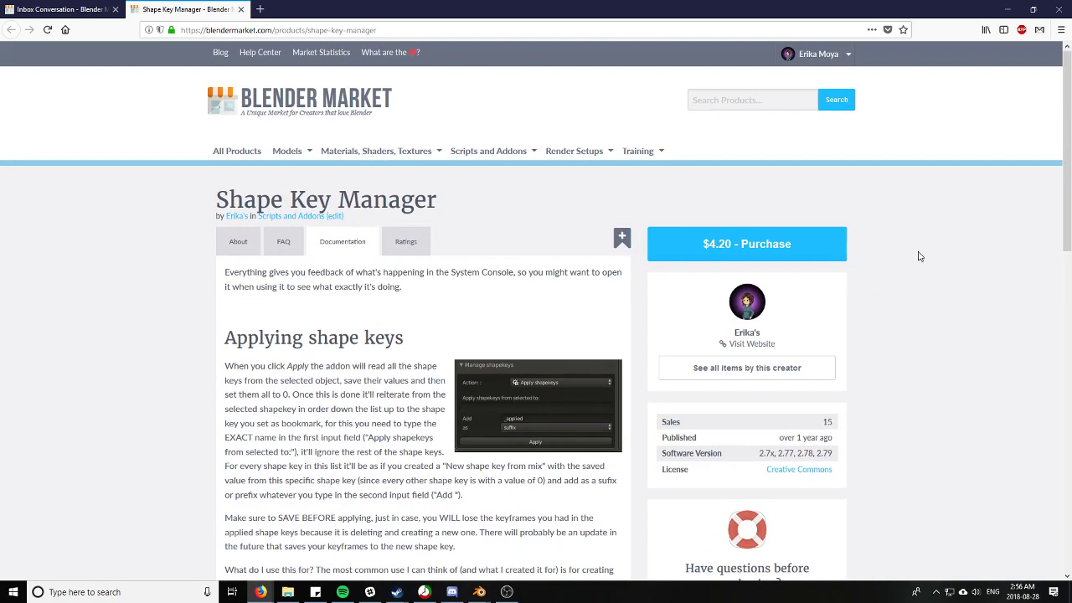
Open the add-on creator's portfolio website in a new tab and look through the listed projects
{"action": "left_click", "coordinate": [260, 9]}
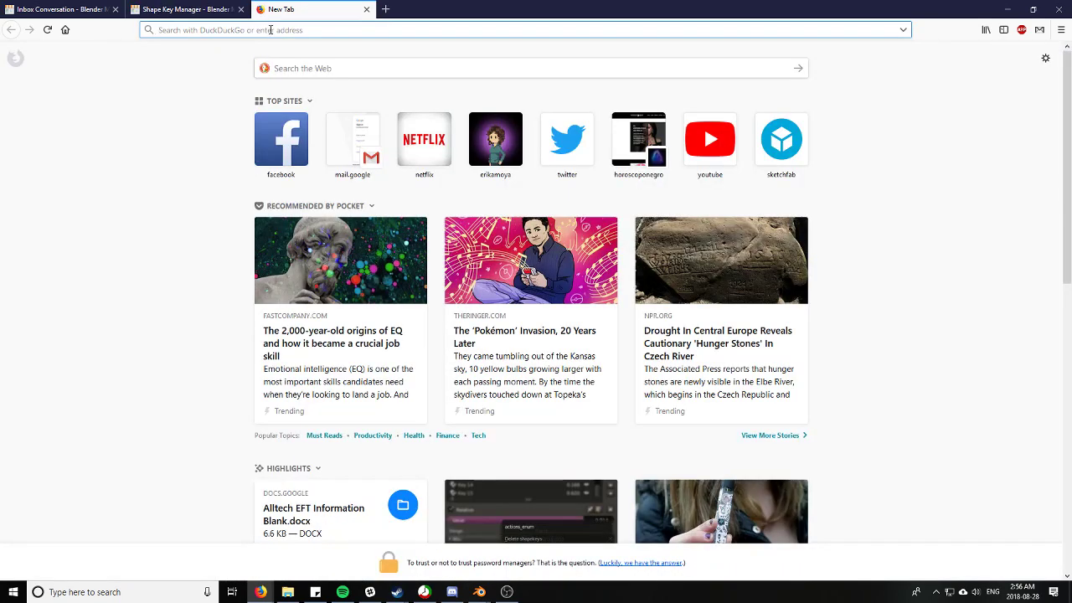
{"action": "type", "text": "erikamoya.com/"}
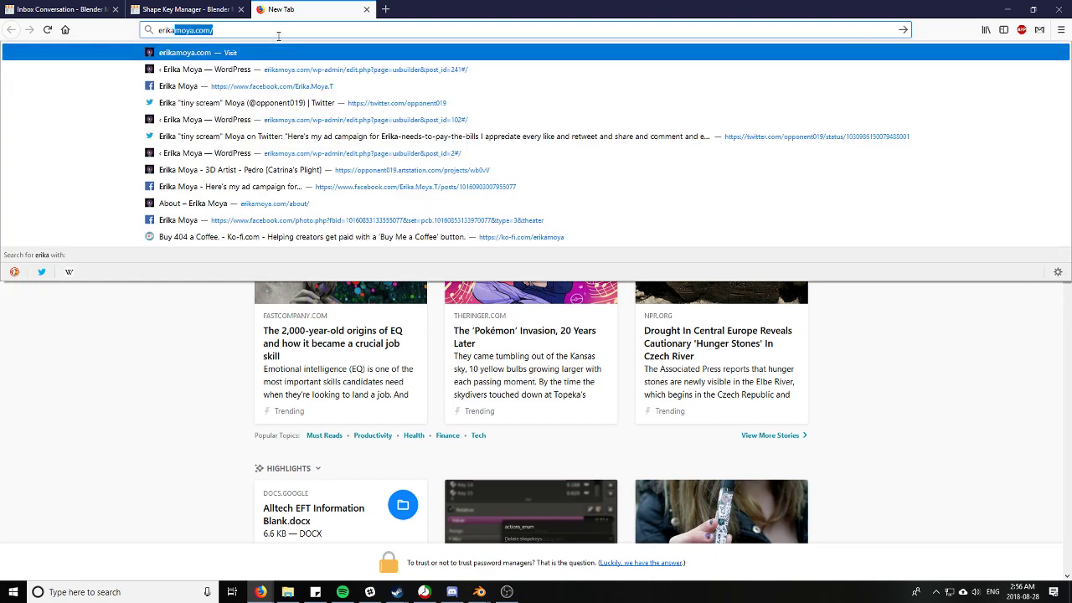
{"action": "key", "text": "Return"}
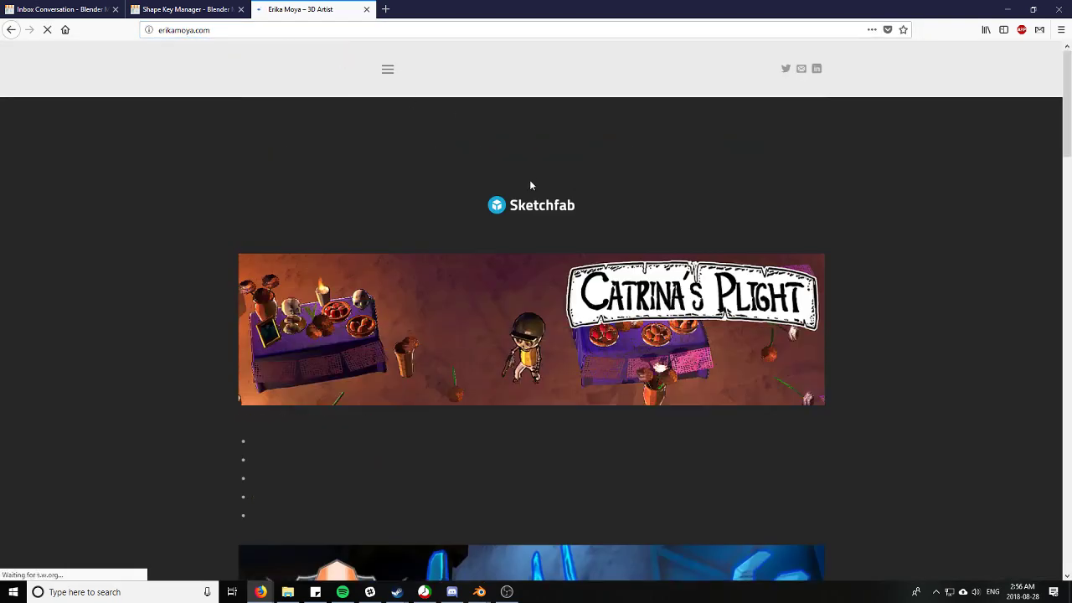
{"action": "scroll", "coordinate": [868, 210], "scroll_direction": "down", "scroll_amount": 10}
{"action": "scroll", "coordinate": [874, 212], "scroll_direction": "down", "scroll_amount": 15}
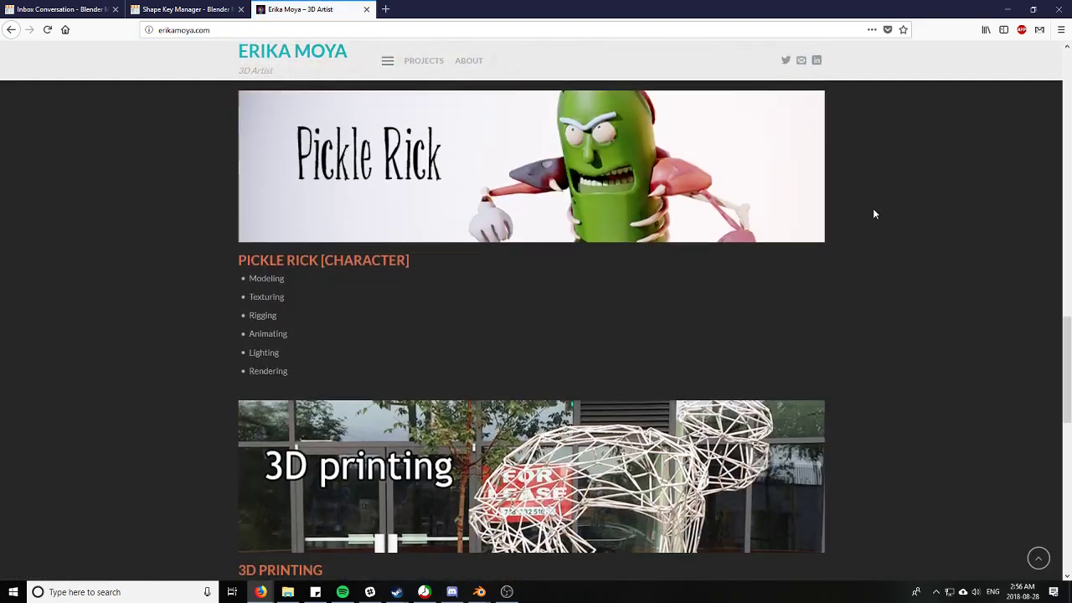
{"action": "middle_click", "coordinate": [928, 412]}
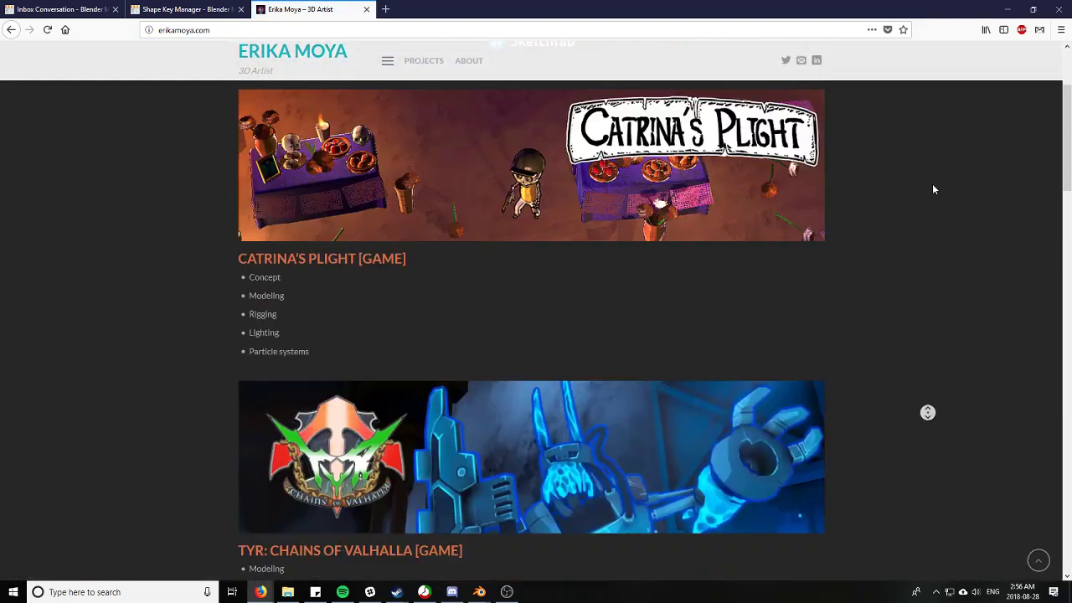
{"action": "middle_click", "coordinate": [932, 189]}
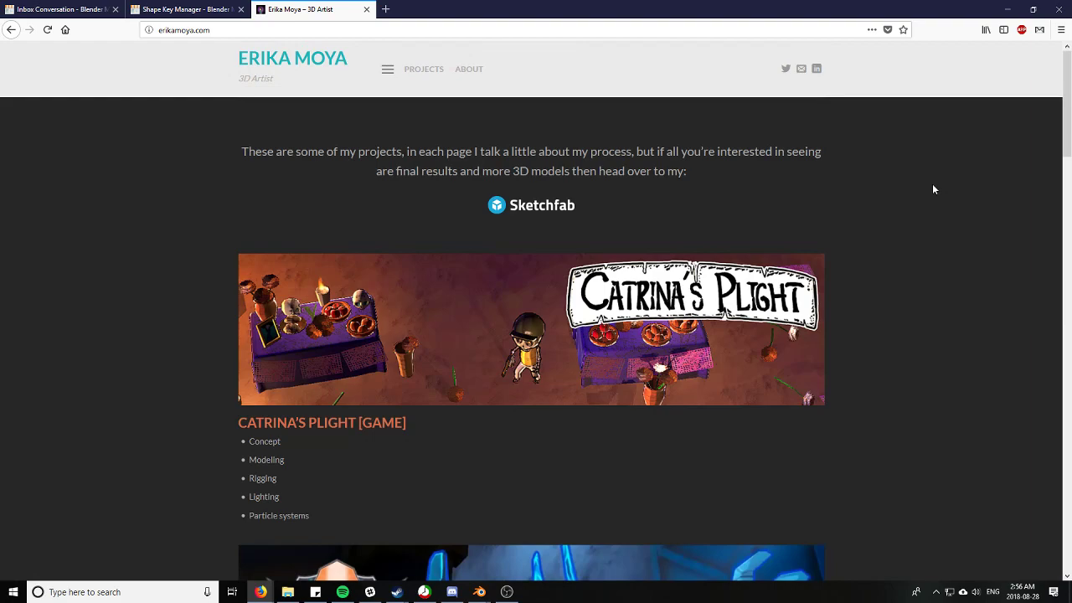